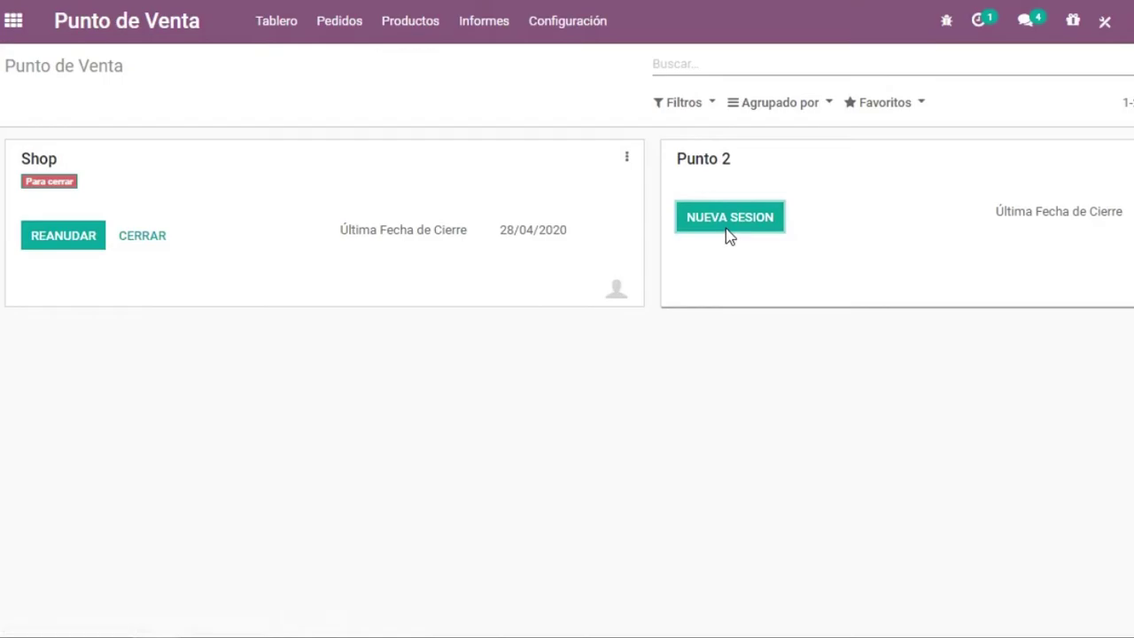
# Start a new session for Punto 2 and add one POS product and one Propinas to the order.
pyautogui.click(729, 220)
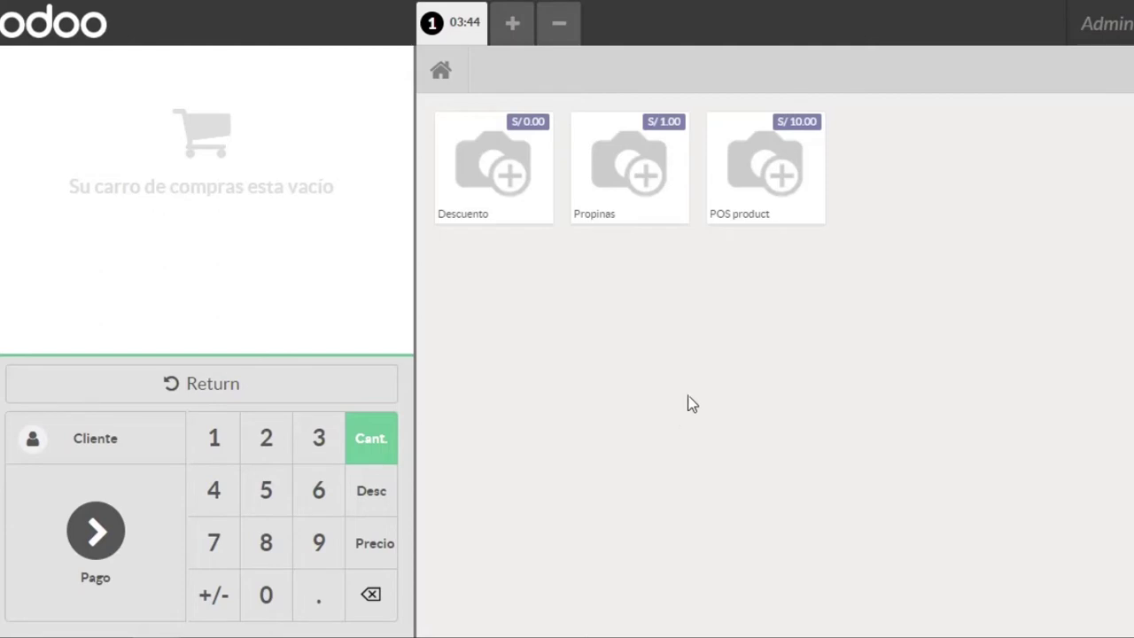
pyautogui.click(765, 213)
pyautogui.click(623, 173)
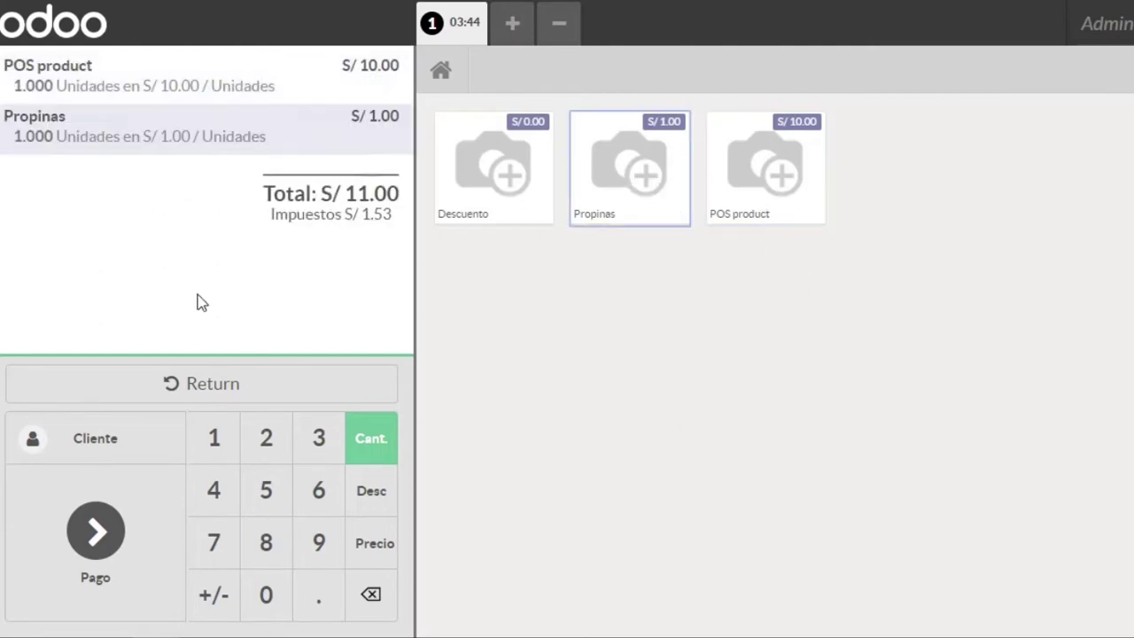
# Pay the order with the Banco method, validate it, and proceed to a new order.
pyautogui.click(97, 536)
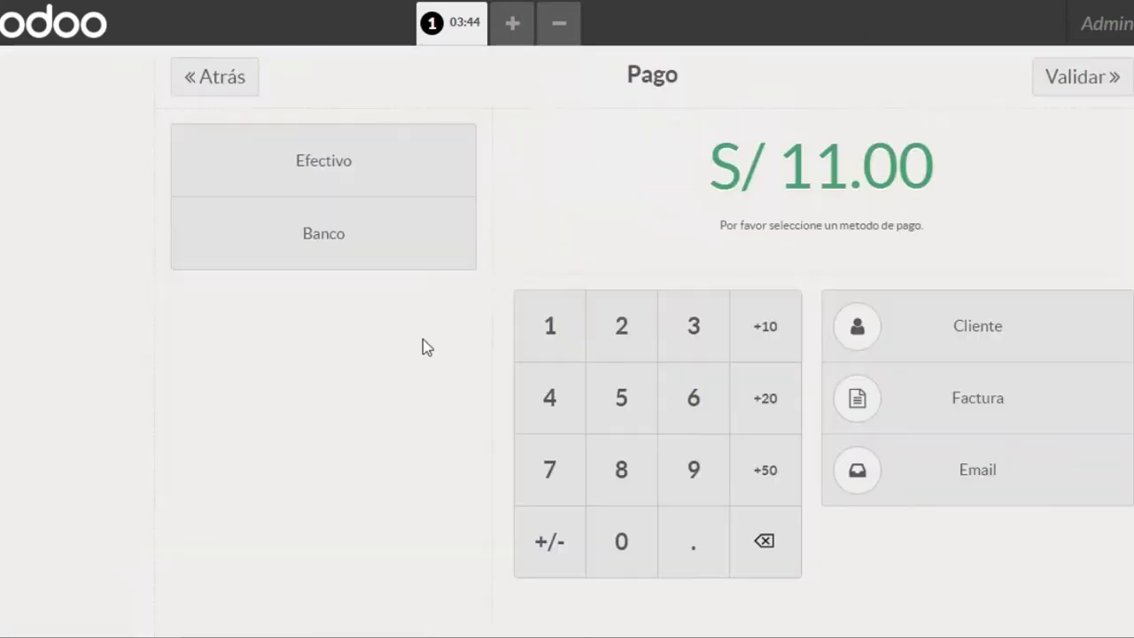
pyautogui.click(379, 245)
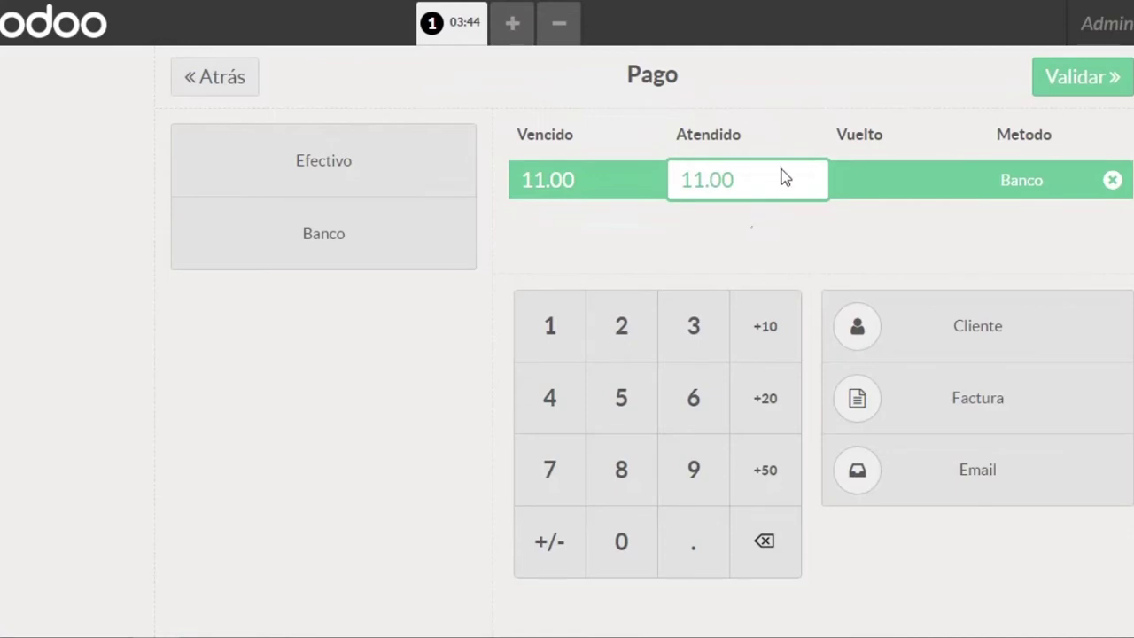
pyautogui.click(1091, 89)
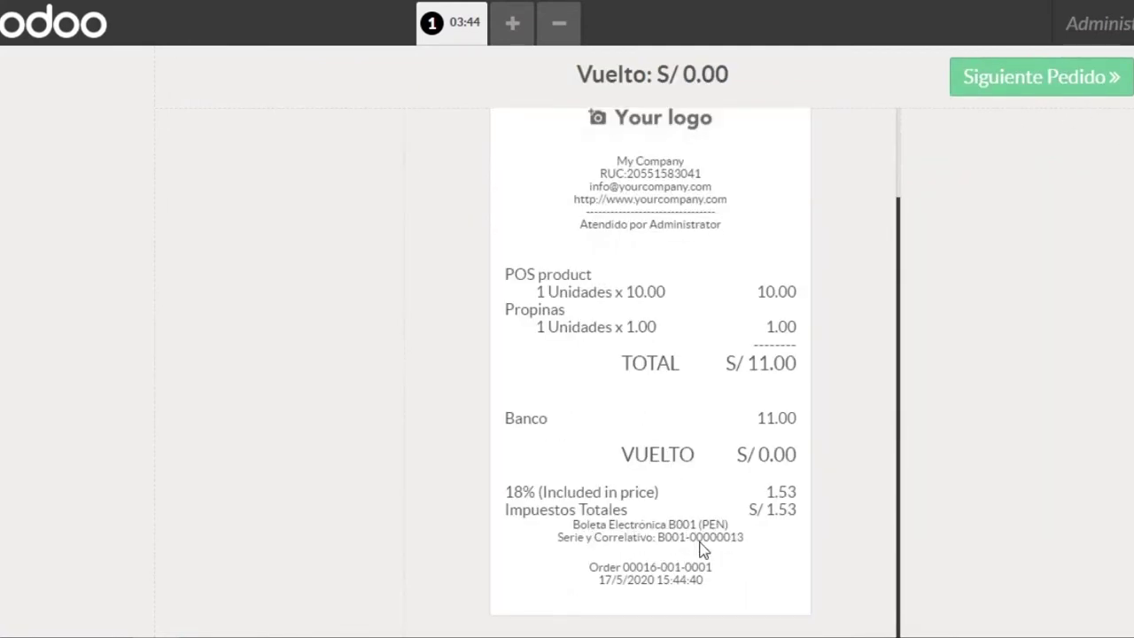
pyautogui.click(1039, 90)
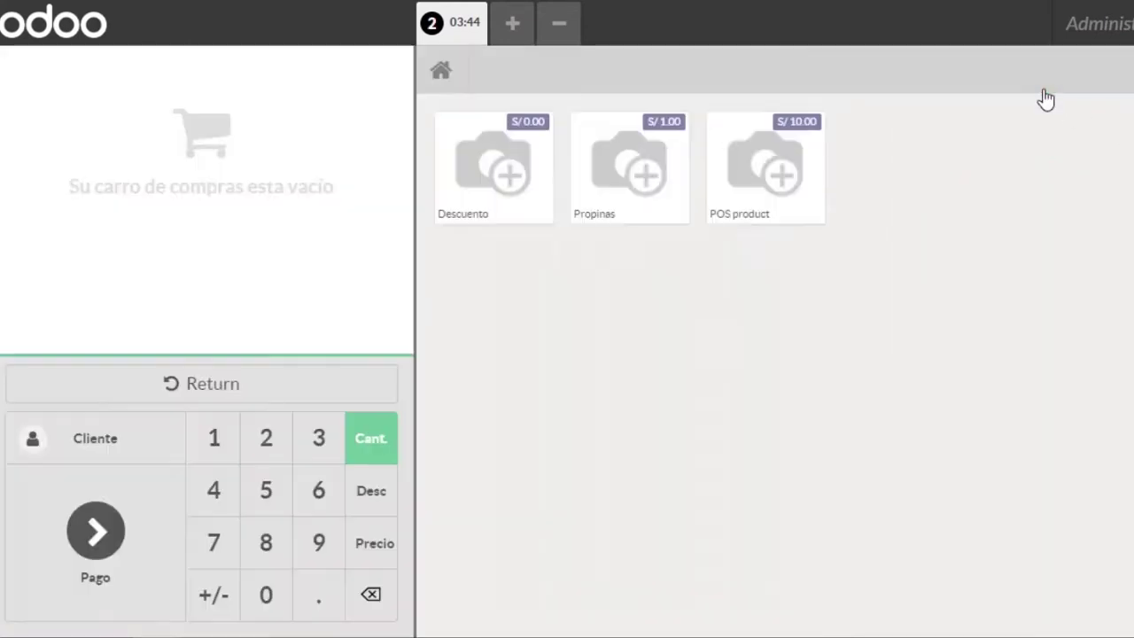
# Add POS product and Propinas to the order and set the POS product quantity to 10.
pyautogui.click(764, 187)
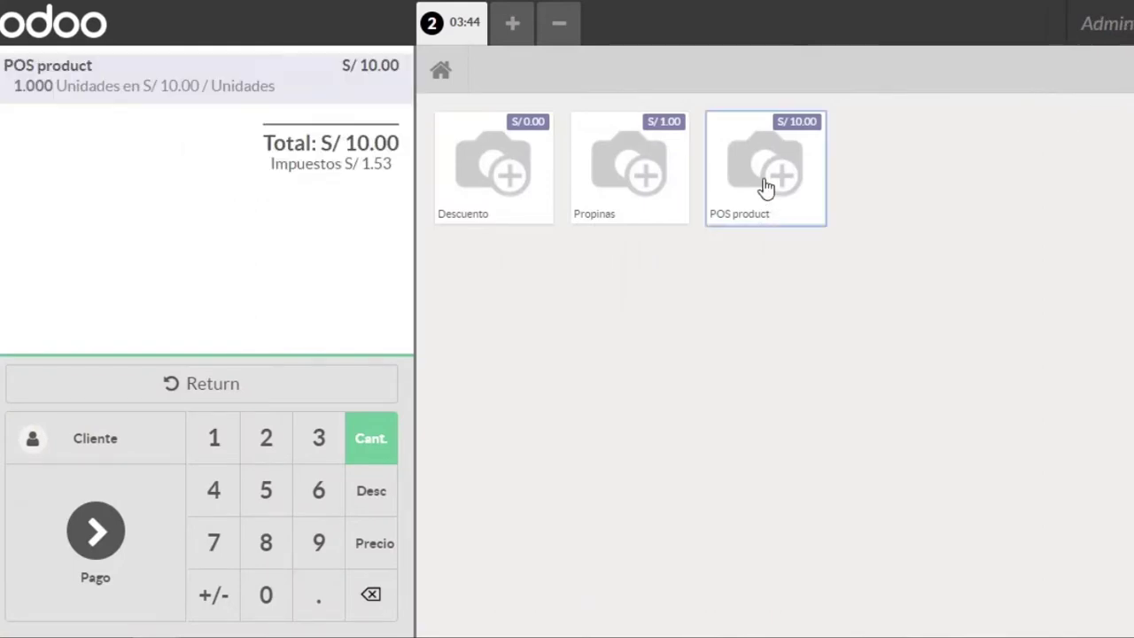
pyautogui.click(615, 183)
pyautogui.click(760, 180)
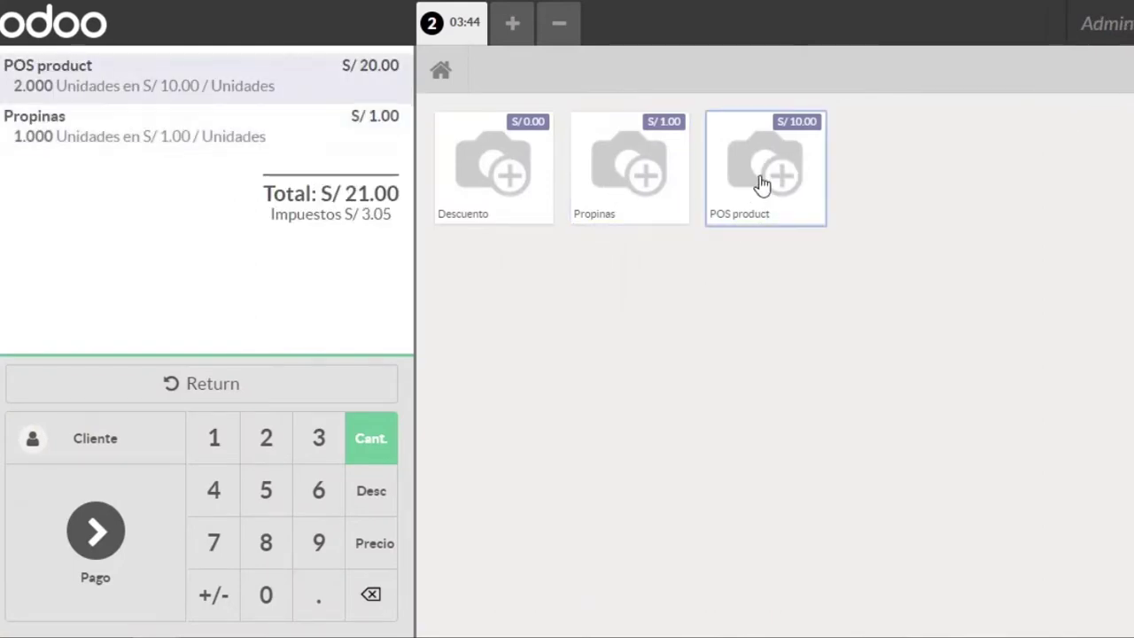
pyautogui.click(221, 440)
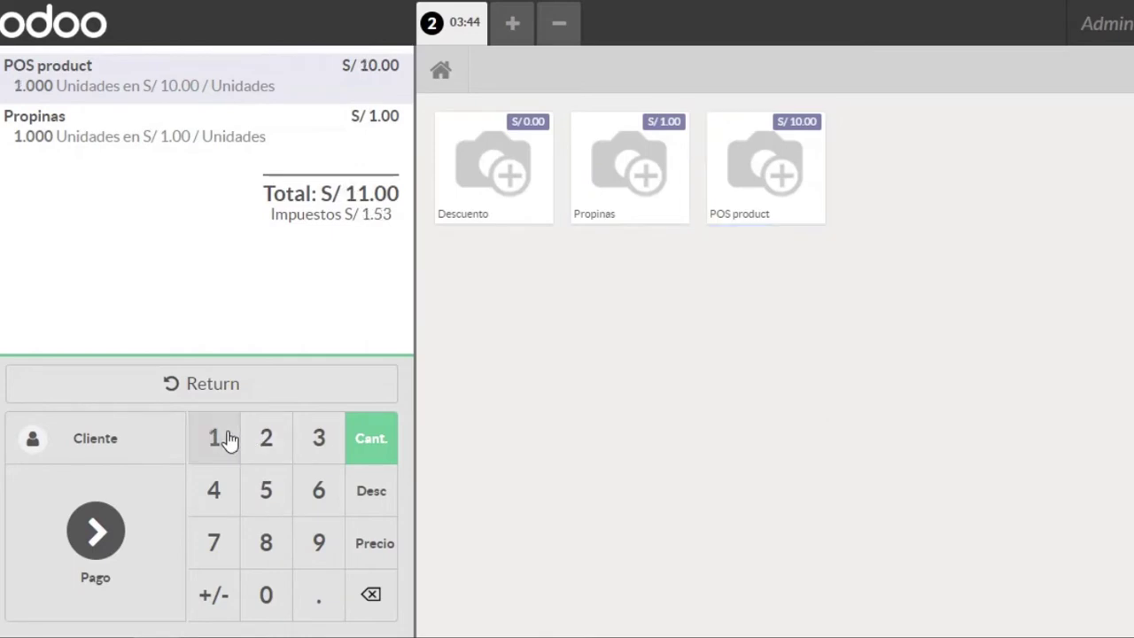
pyautogui.click(267, 592)
# Set the Propinas quantity in the order to 6 units.
pyautogui.click(607, 187)
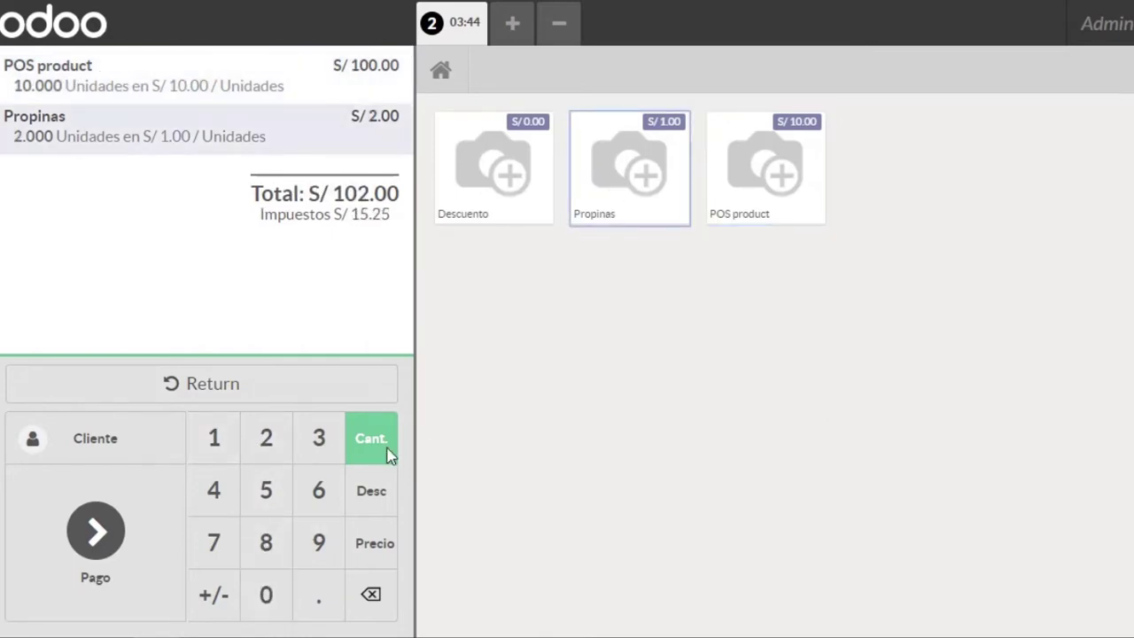
pyautogui.click(321, 489)
pyautogui.click(372, 595)
pyautogui.click(372, 594)
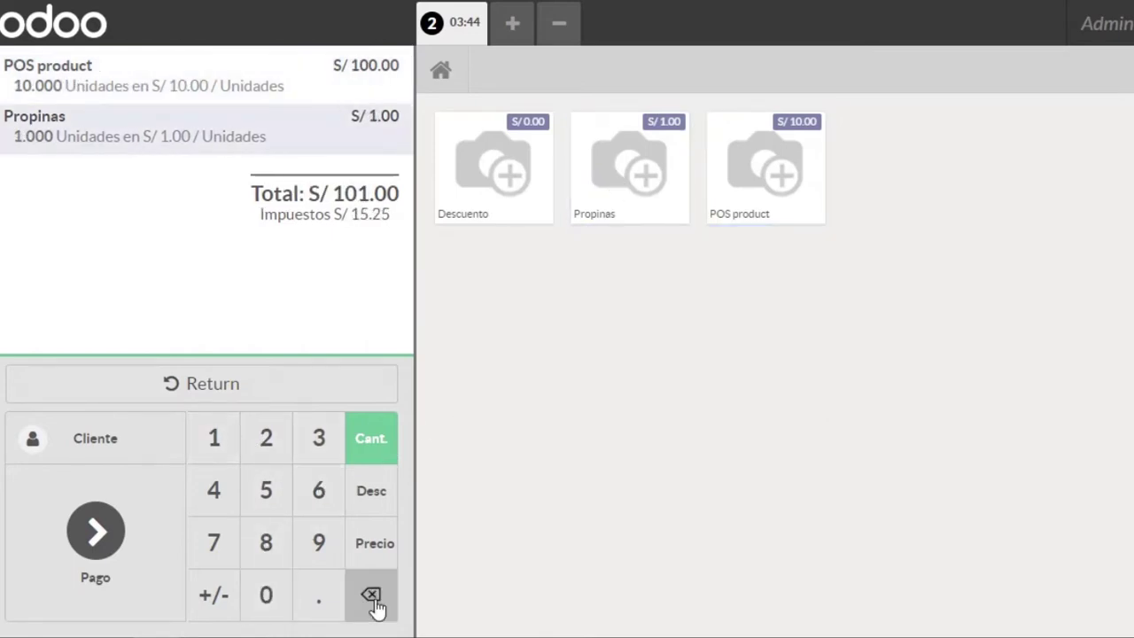
pyautogui.click(372, 595)
pyautogui.click(324, 490)
# Register a Banco payment for the full order amount and request a Factura.
pyautogui.click(102, 545)
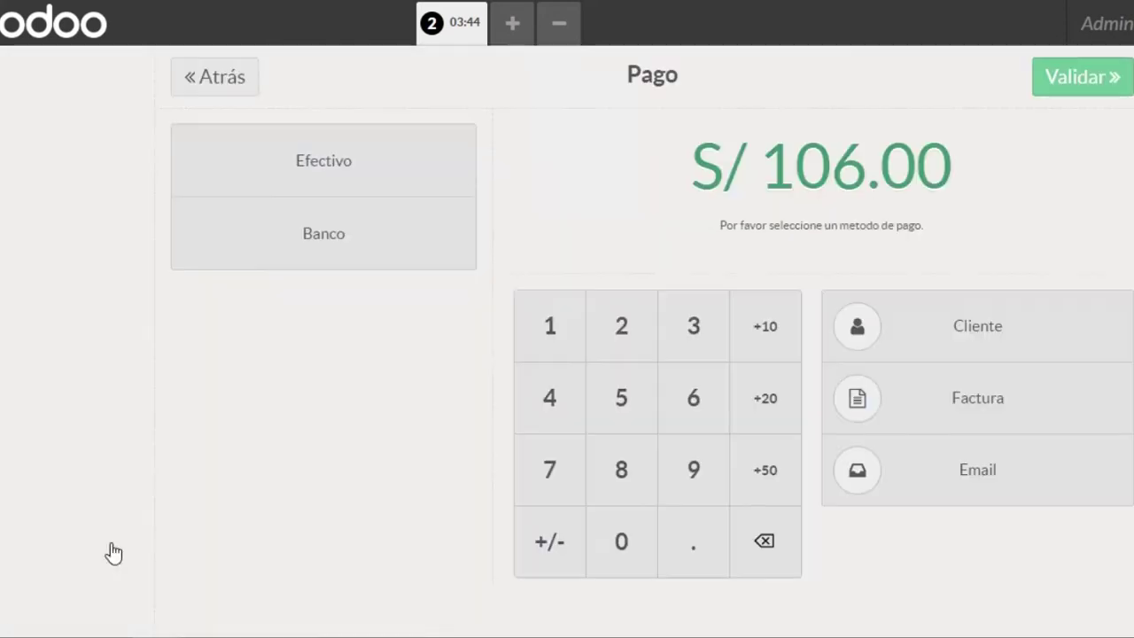
pyautogui.click(431, 251)
pyautogui.click(977, 395)
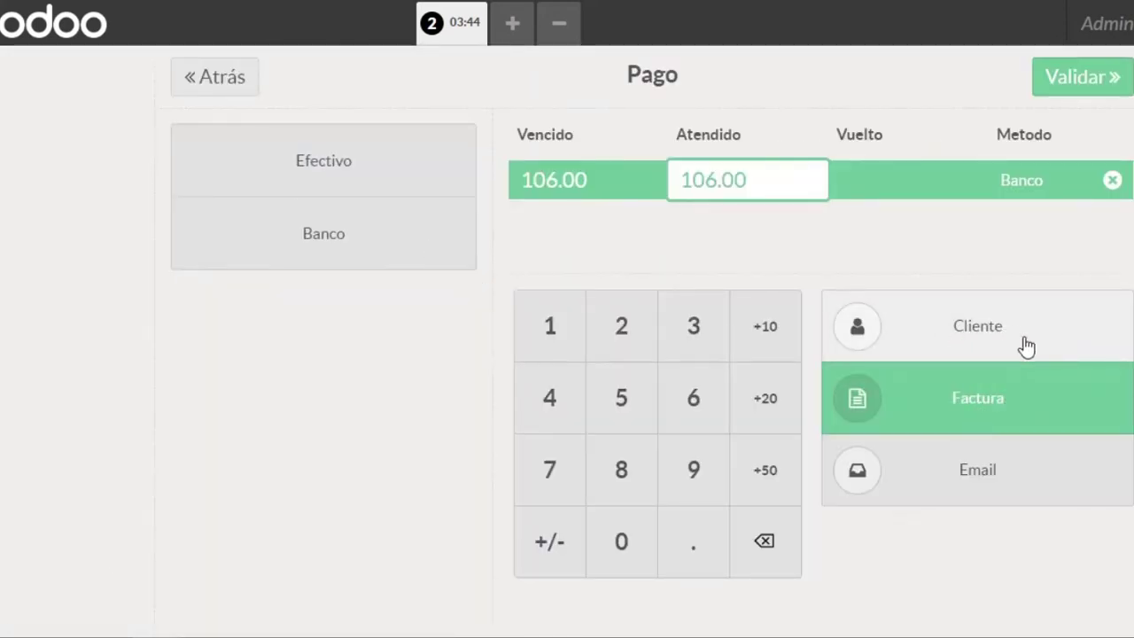
# Assign Ganemo Corporation S.A.C. as the invoice customer and validate the payment, finishing with a new order.
pyautogui.click(1082, 89)
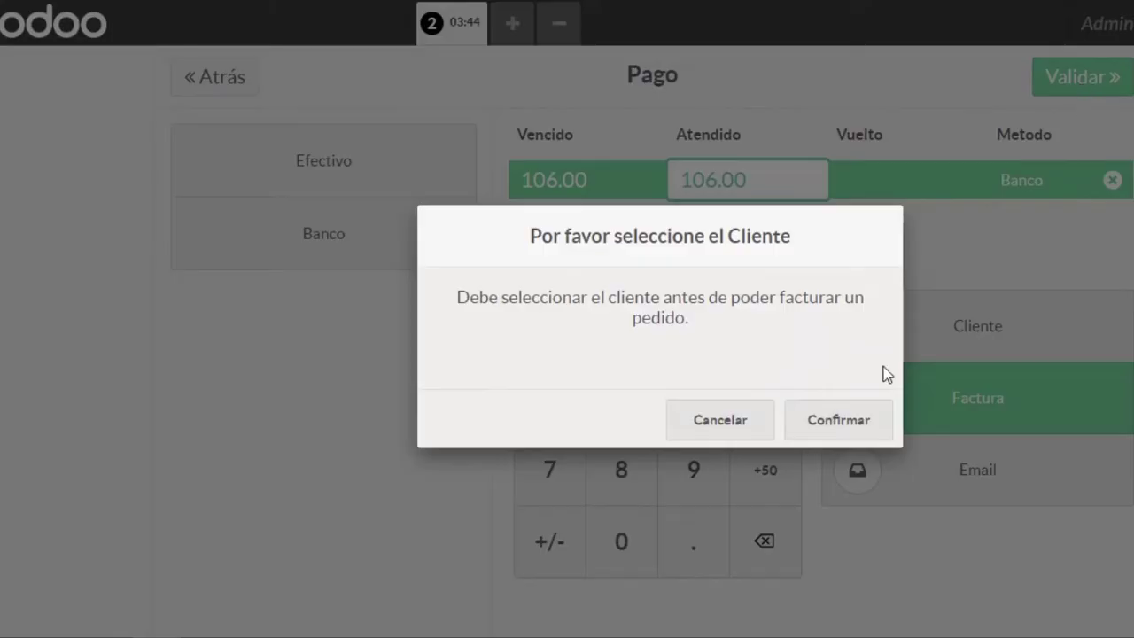
pyautogui.click(833, 423)
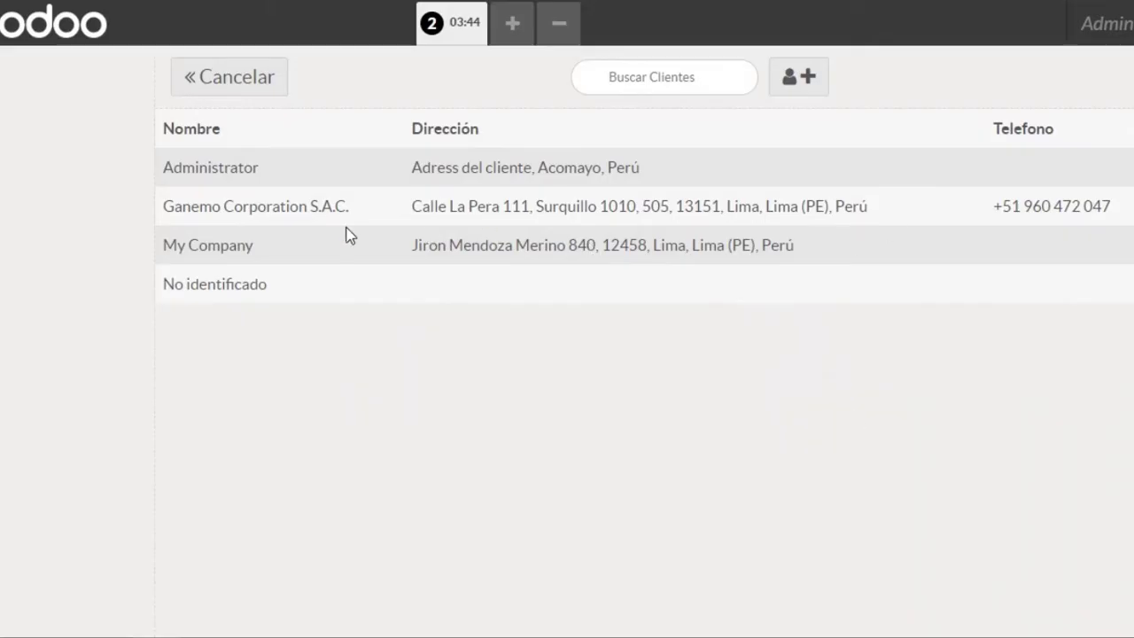
pyautogui.click(337, 207)
pyautogui.click(1026, 89)
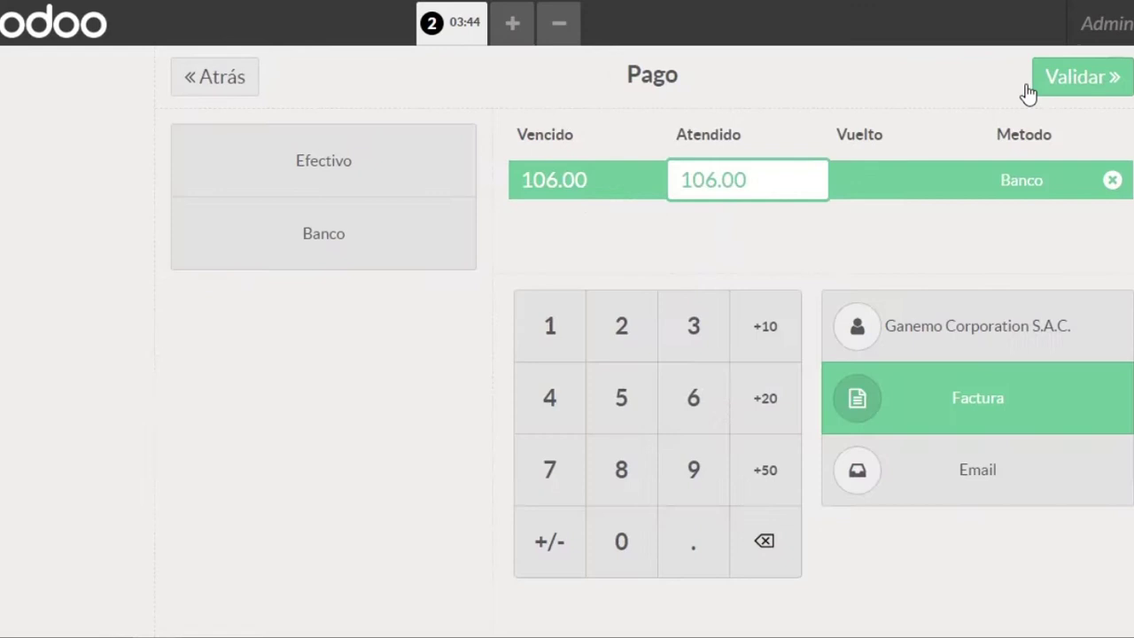
pyautogui.click(1077, 87)
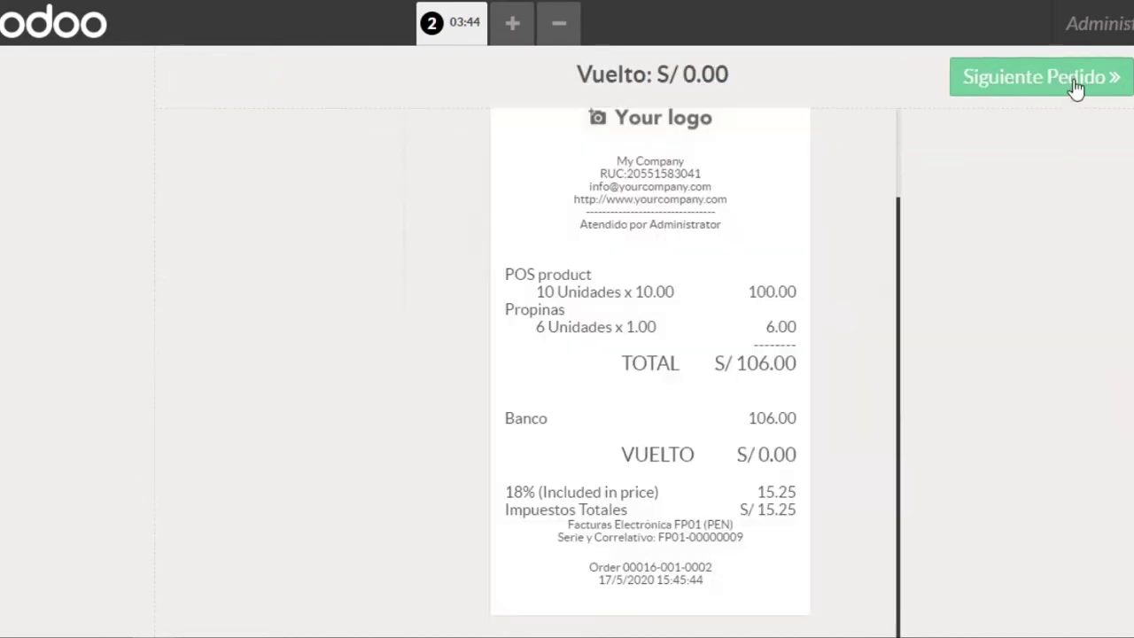
pyautogui.click(1076, 87)
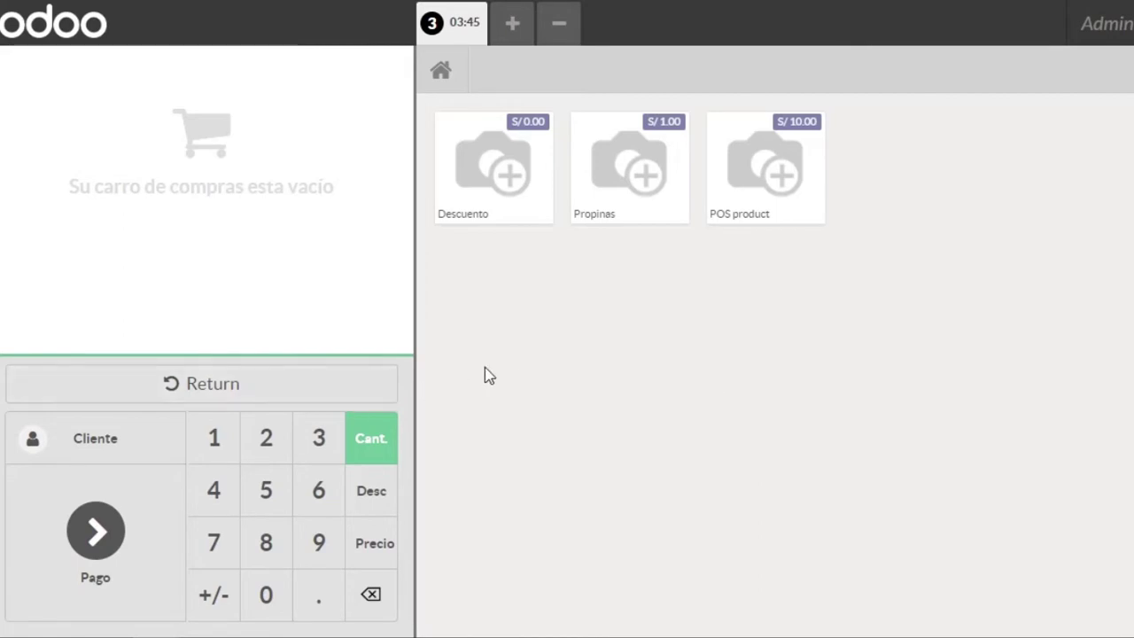
# Look through the list of past orders available for return and refresh it to load the latest sales.
pyautogui.click(372, 385)
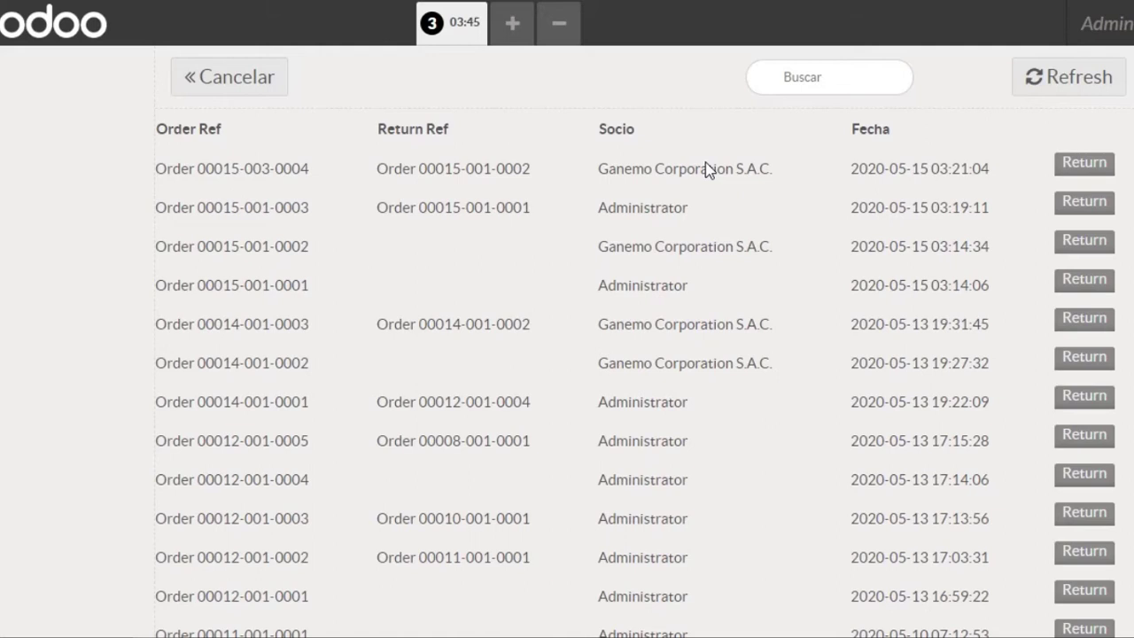
pyautogui.click(255, 87)
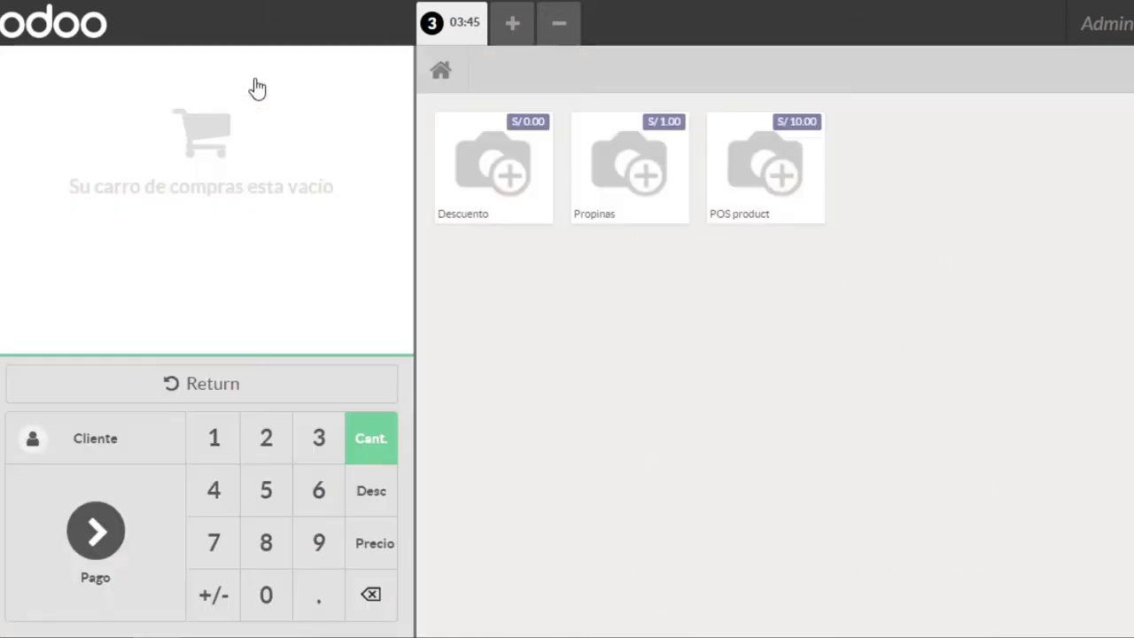
pyautogui.click(241, 390)
pyautogui.scroll(-10, 689, 362)
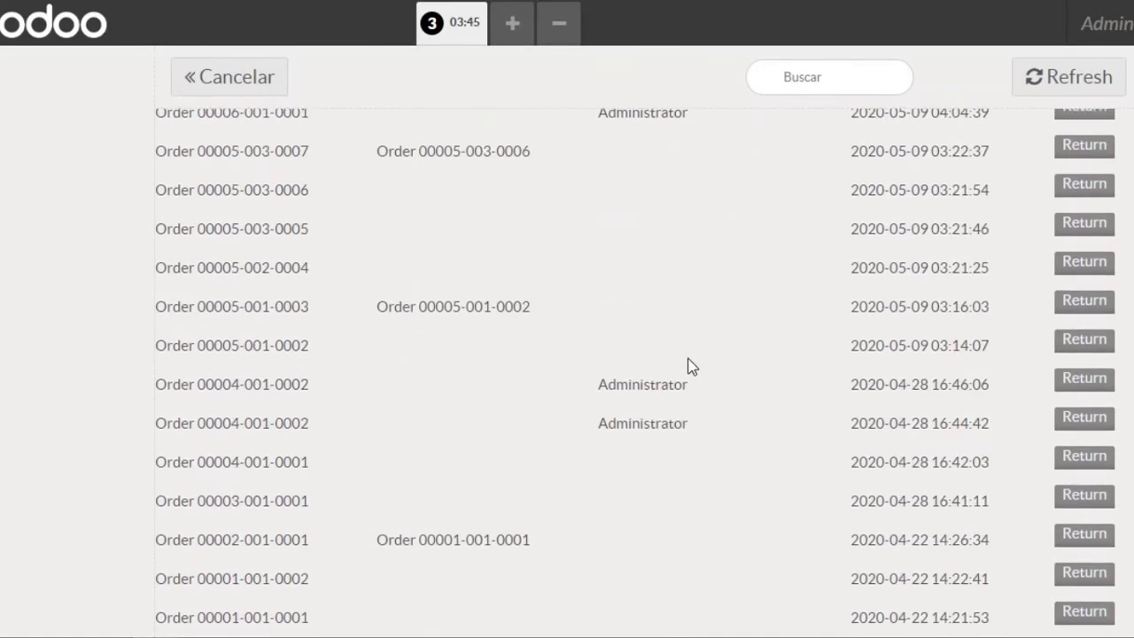
pyautogui.scroll(10, 691, 366)
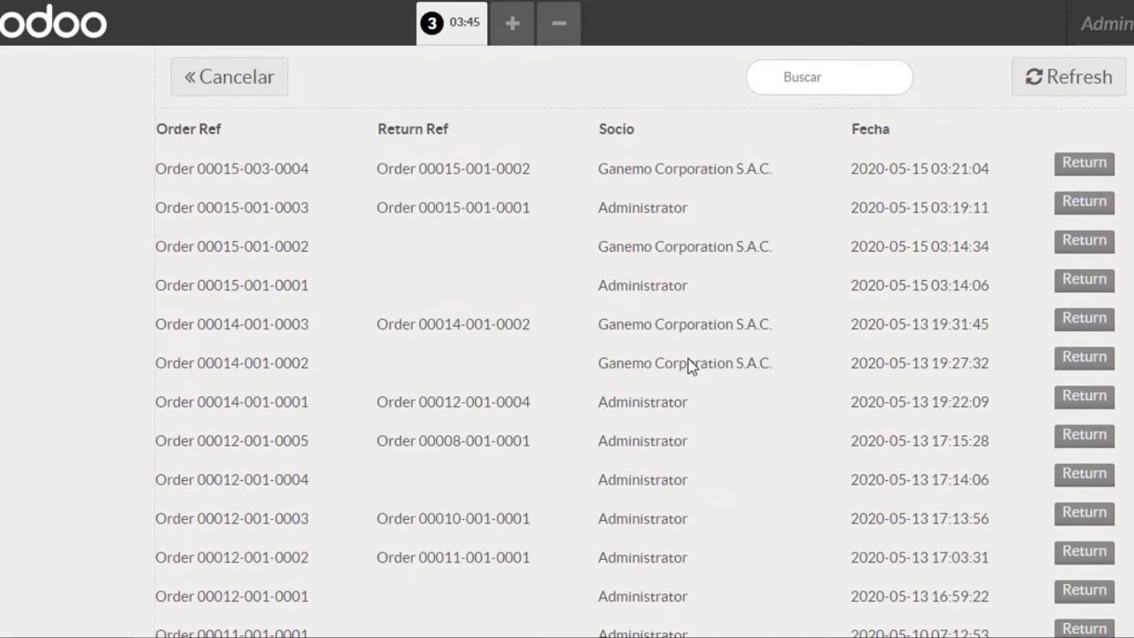
pyautogui.click(1077, 94)
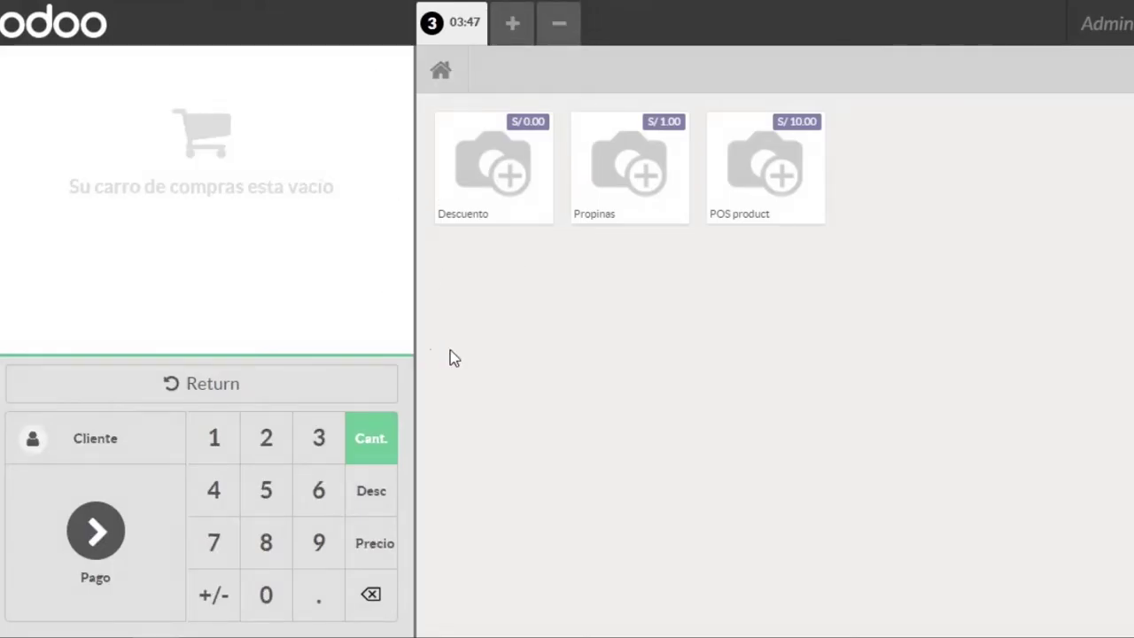
# Reopen the returnable orders list and examine its entries, refreshing it once more.
pyautogui.click(380, 387)
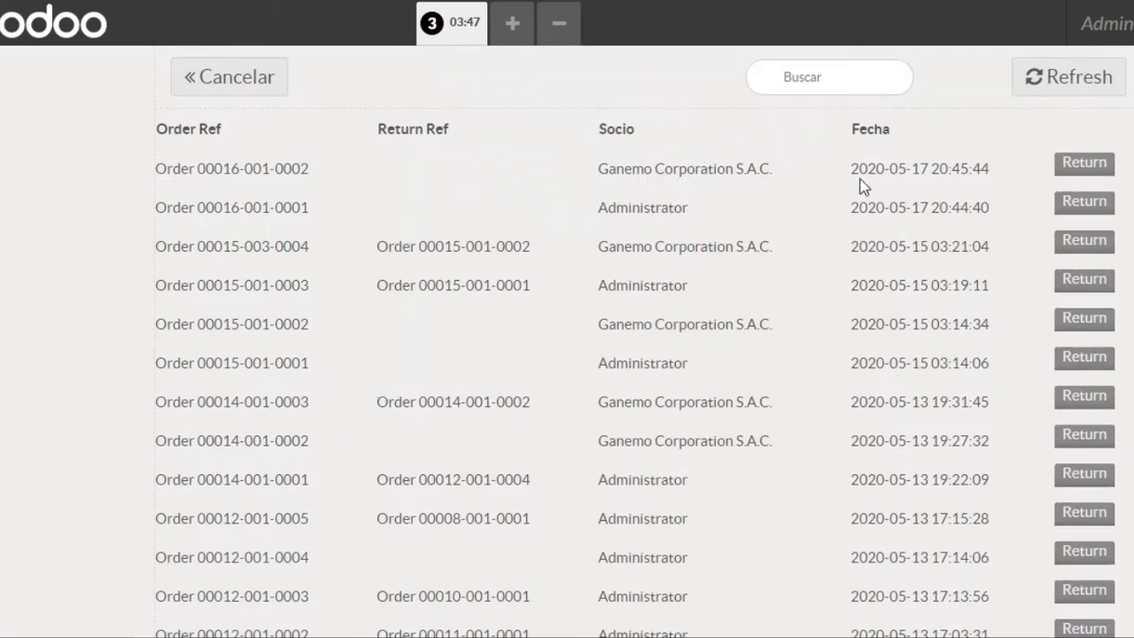
pyautogui.click(1051, 83)
pyautogui.scroll(-3, 906, 256)
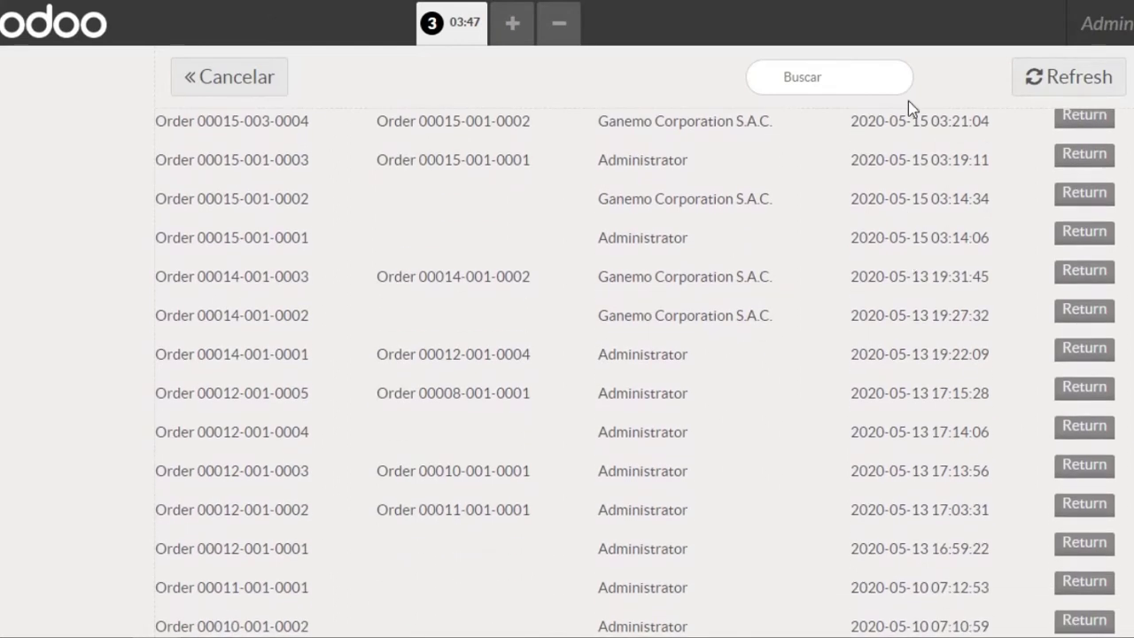
pyautogui.click(776, 315)
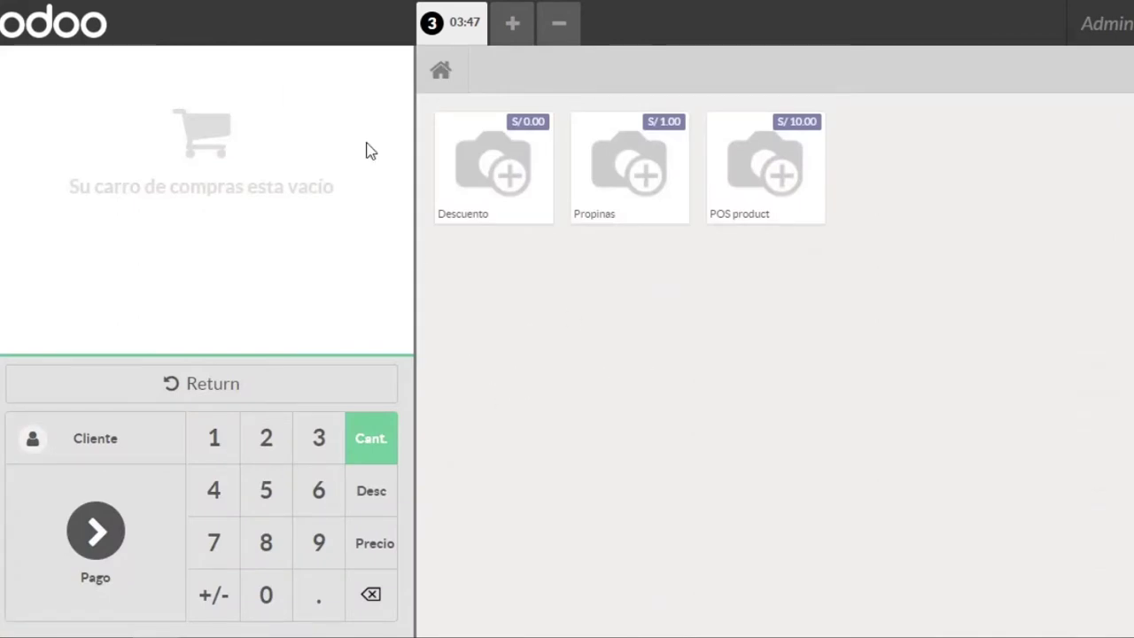
pyautogui.click(225, 385)
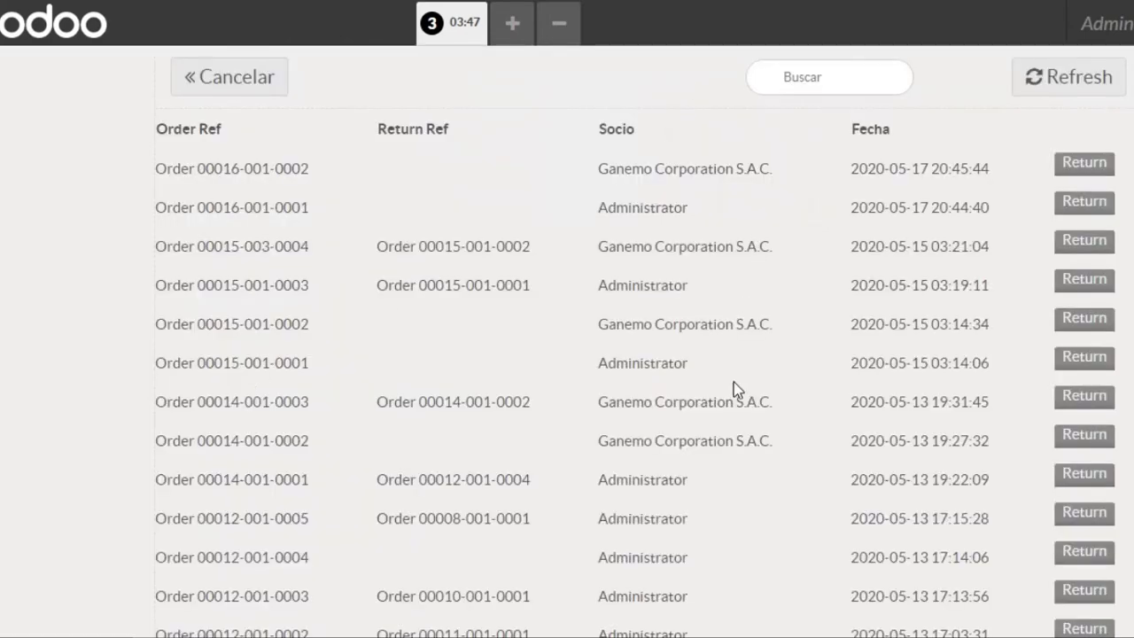
pyautogui.scroll(-4, 734, 502)
pyautogui.scroll(4, 735, 501)
pyautogui.click(1091, 204)
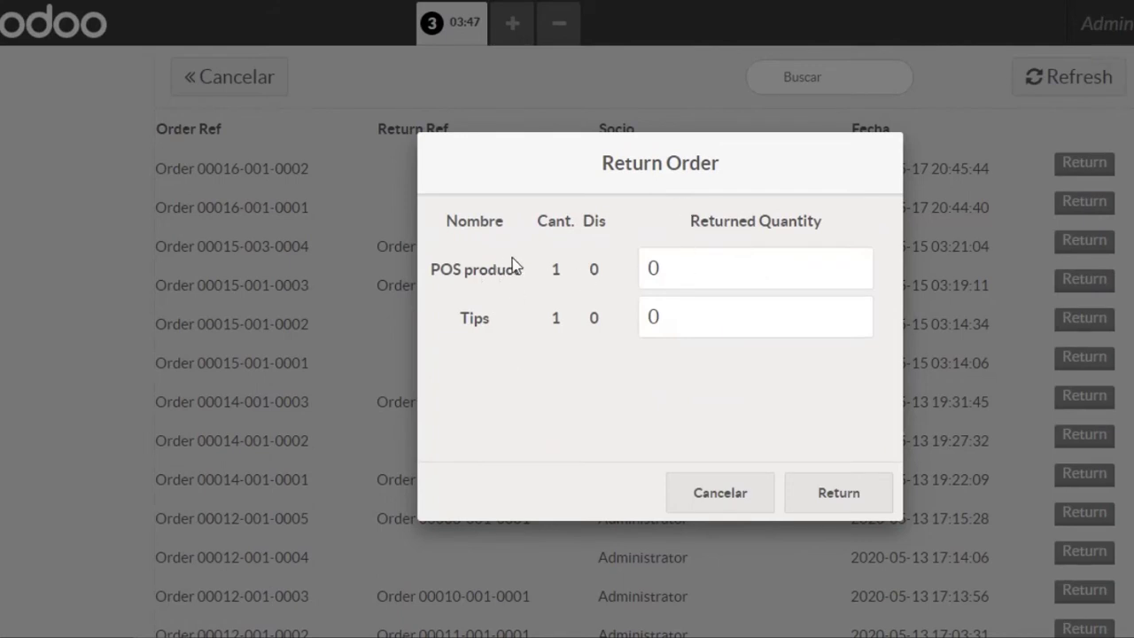
pyautogui.click(688, 271)
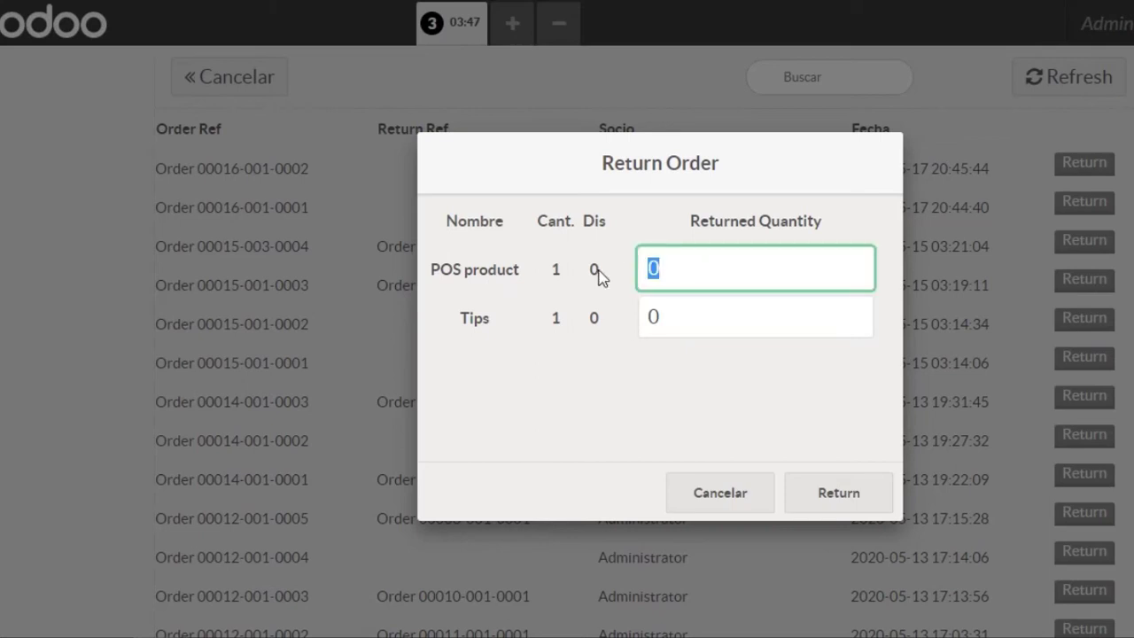
pyautogui.write('1')
pyautogui.click(683, 332)
pyautogui.write('1')
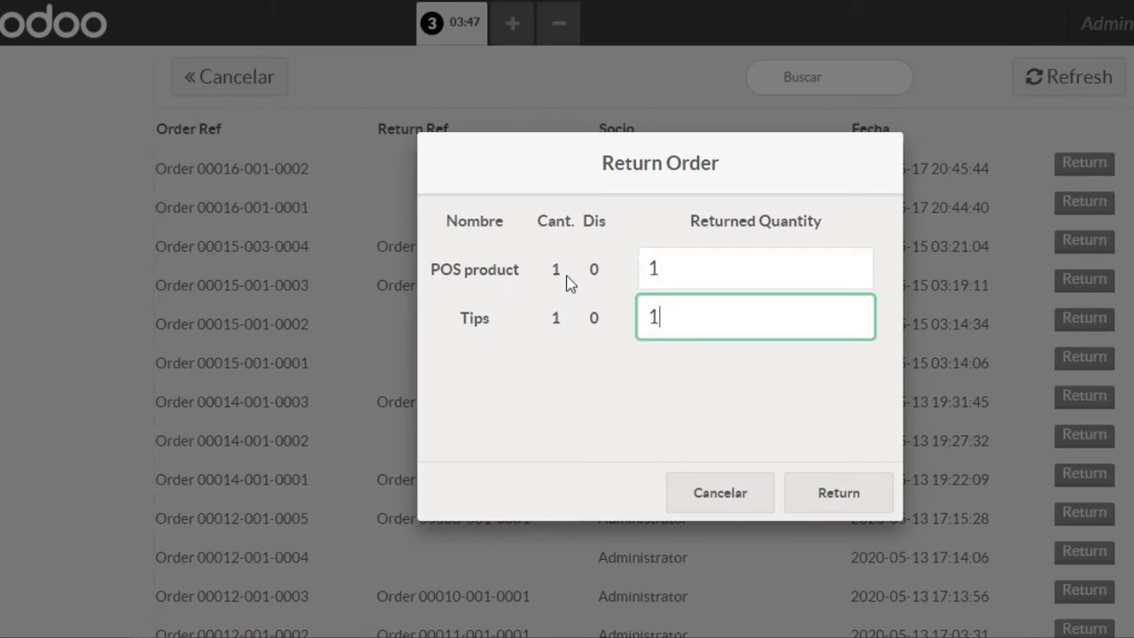
# Try a returned quantity of 5 for POS product and restore it to 1.
pyautogui.click(683, 263)
pyautogui.moveTo(683, 263); pyautogui.dragTo(640, 272)
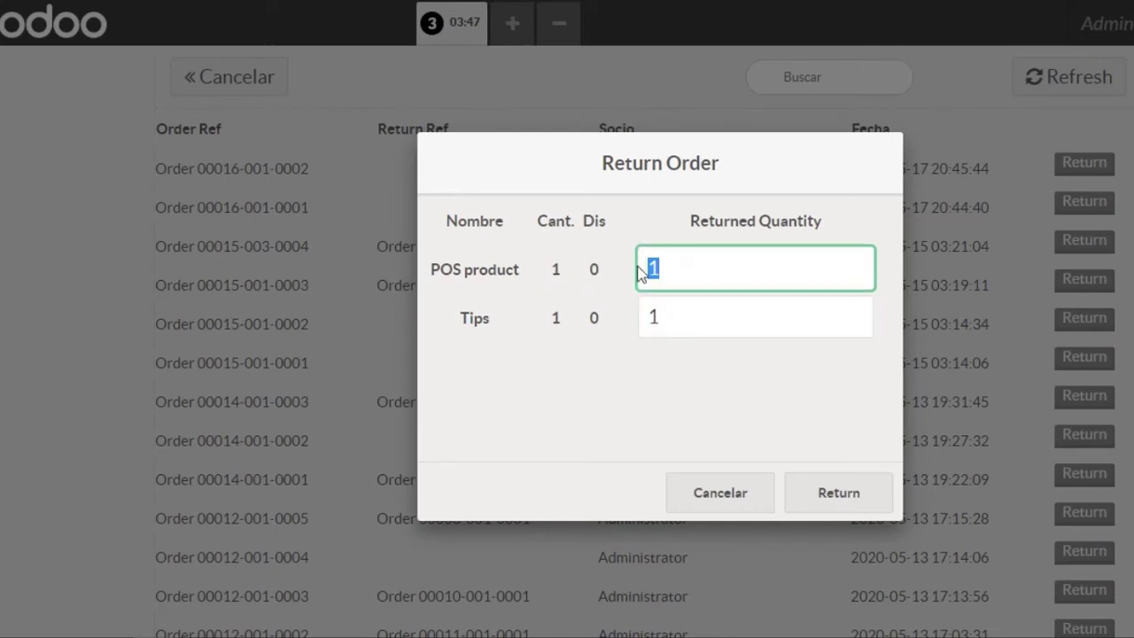
pyautogui.write('5')
pyautogui.doubleClick(660, 268)
pyautogui.write('1')
# Confirm the return, refund it with the Banco method, and validate it before proceeding to a new order.
pyautogui.click(835, 495)
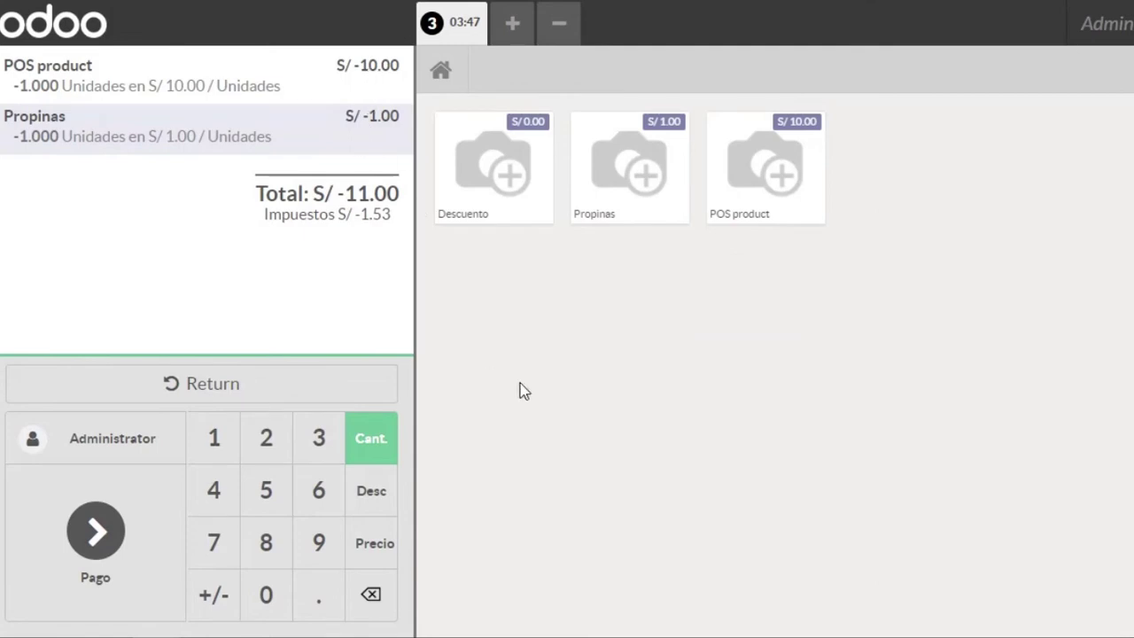
pyautogui.click(96, 531)
pyautogui.click(379, 234)
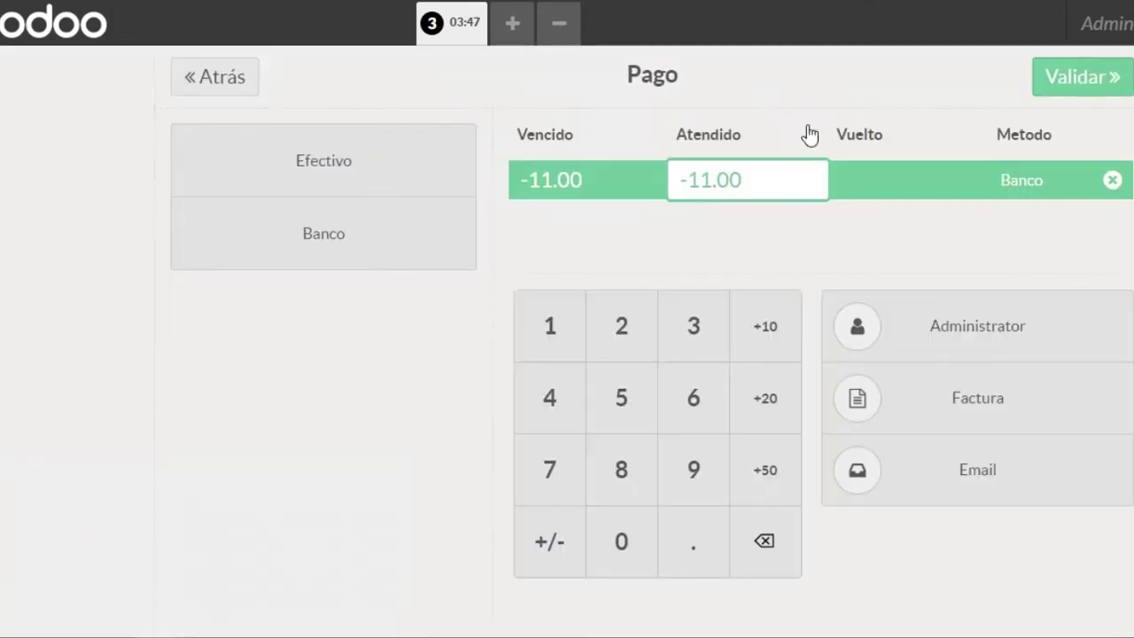
pyautogui.click(1072, 89)
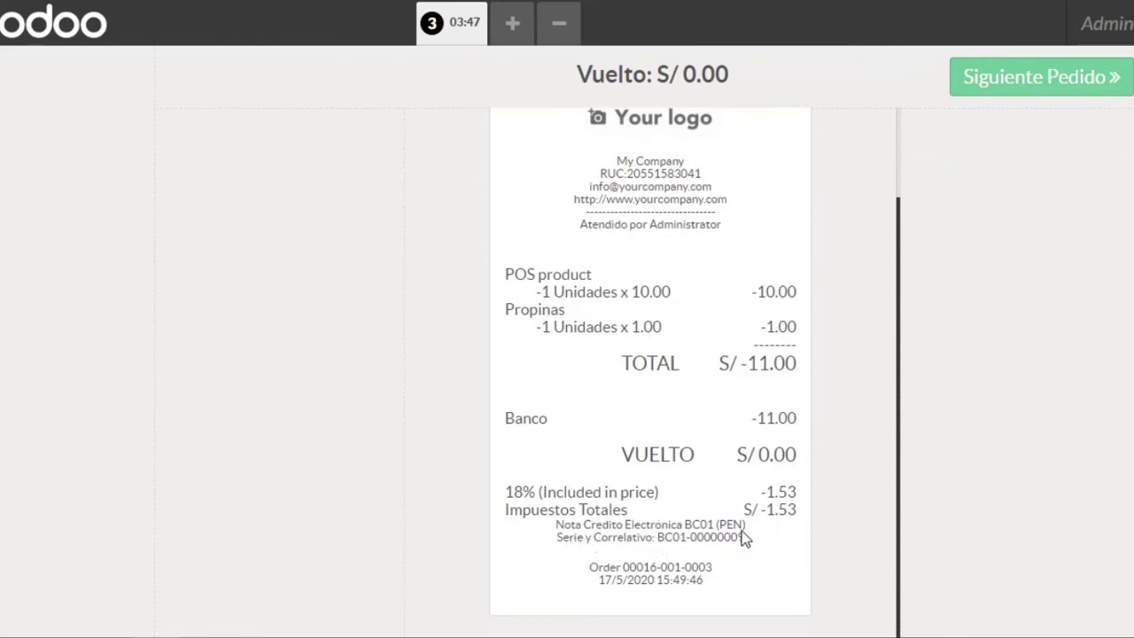
pyautogui.click(1033, 79)
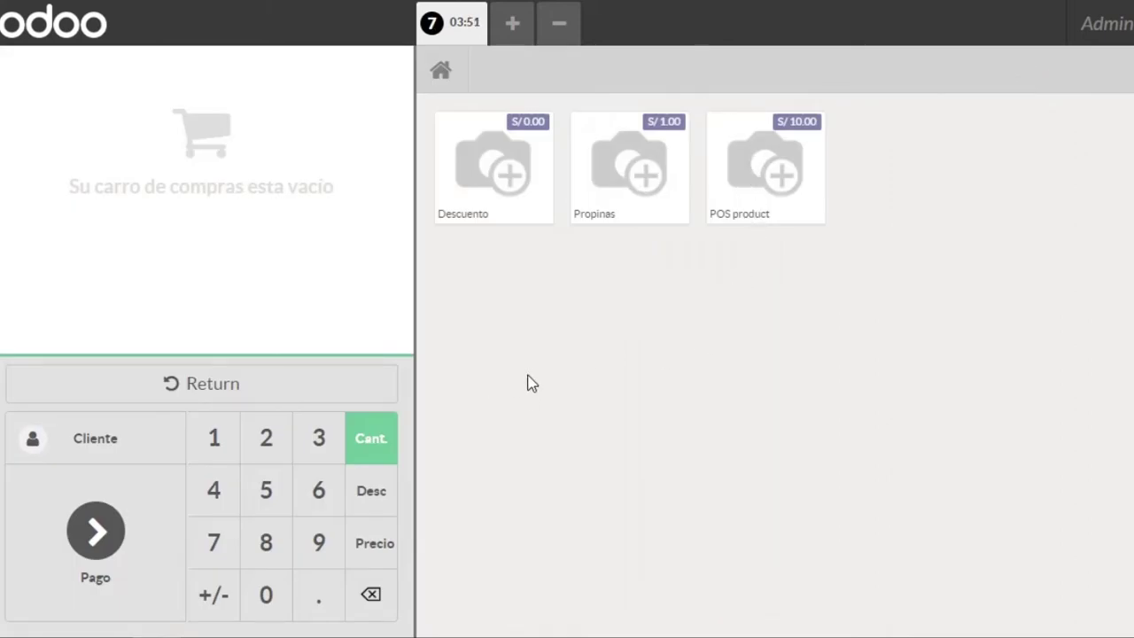
pyautogui.click(393, 382)
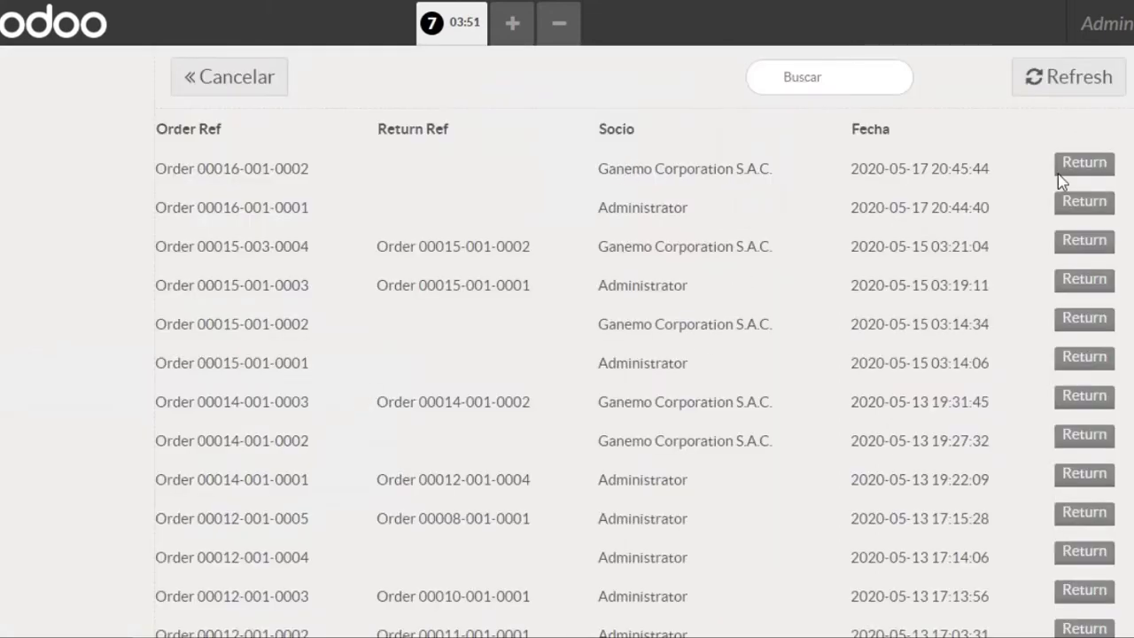
pyautogui.click(1083, 164)
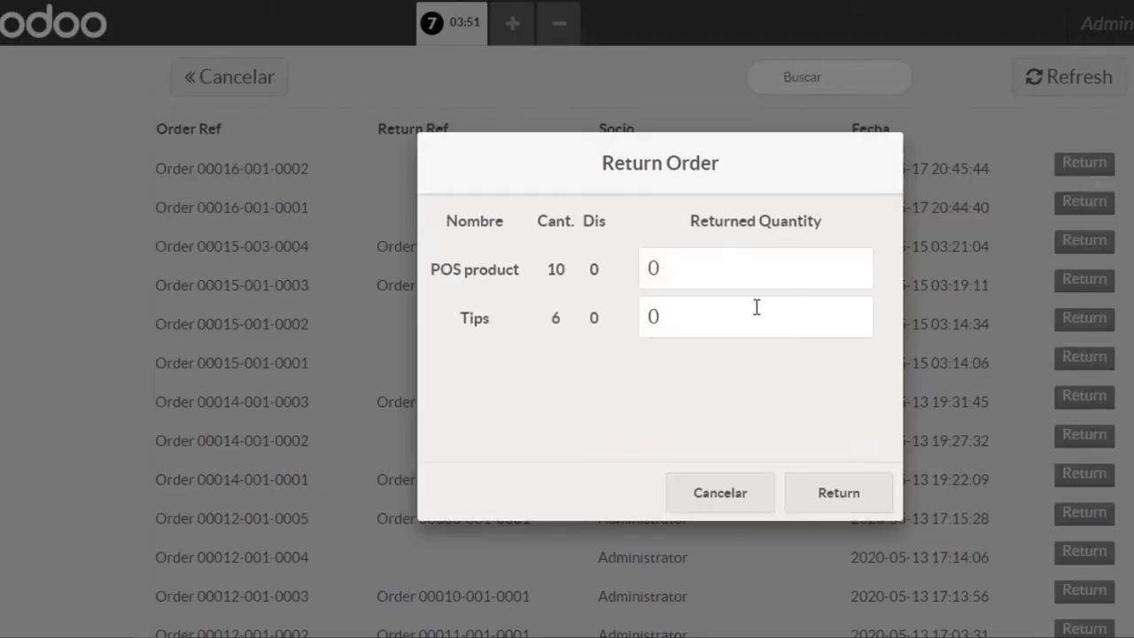
pyautogui.click(732, 275)
pyautogui.press('BackSpace')
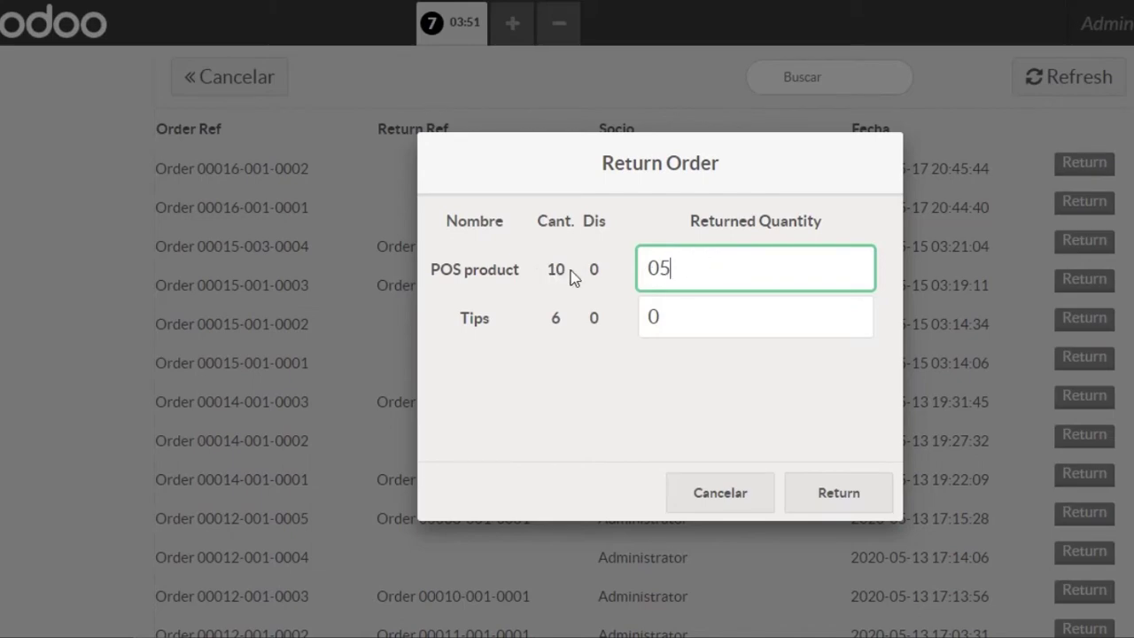
pyautogui.click(815, 488)
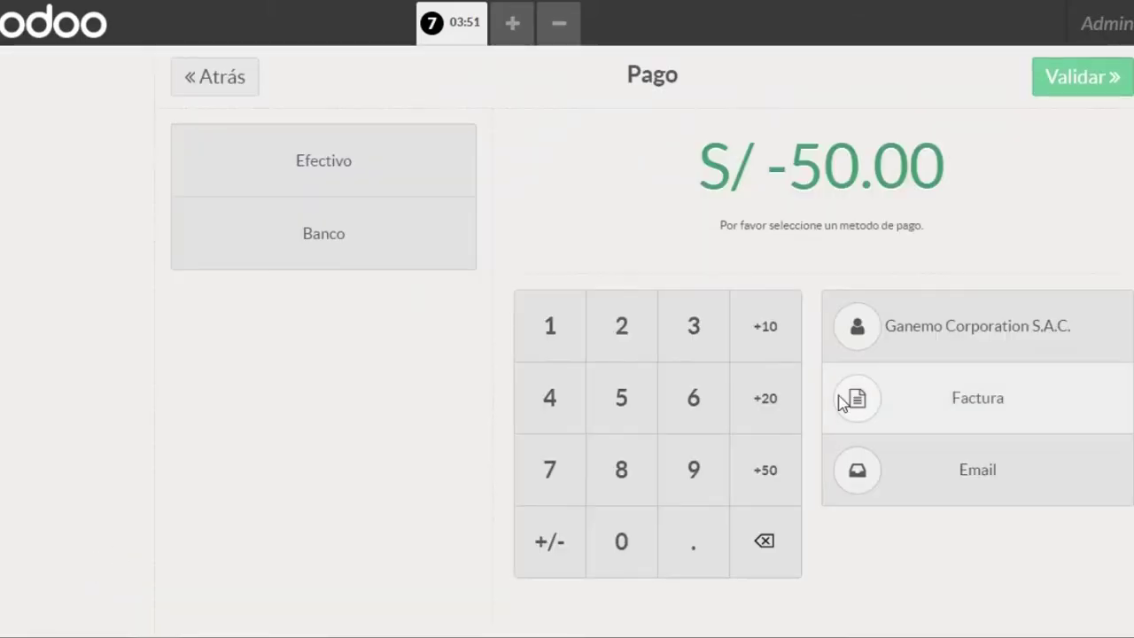
# Enable Factura for the return, refund it with the Banco method, and validate it before proceeding to a new order.
pyautogui.click(921, 405)
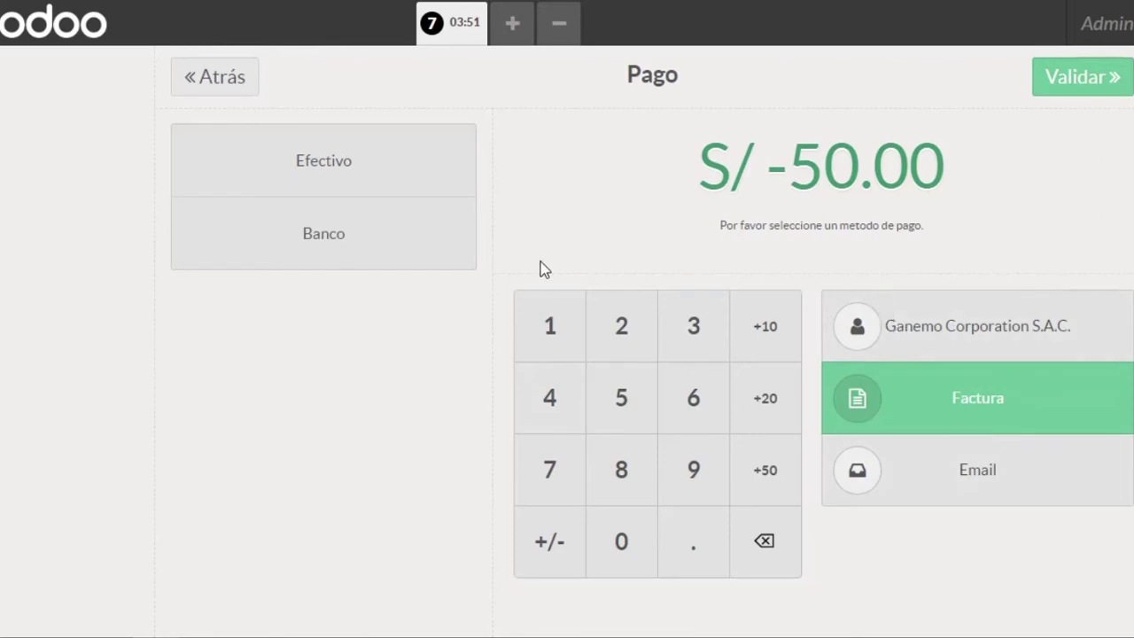
pyautogui.click(461, 254)
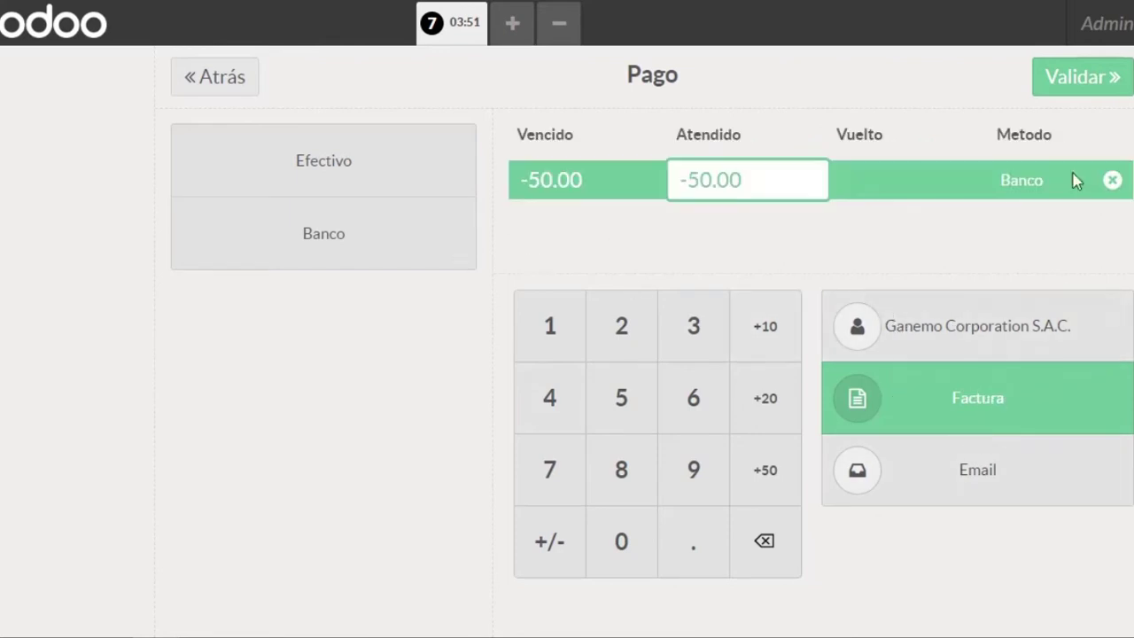
pyautogui.click(1097, 90)
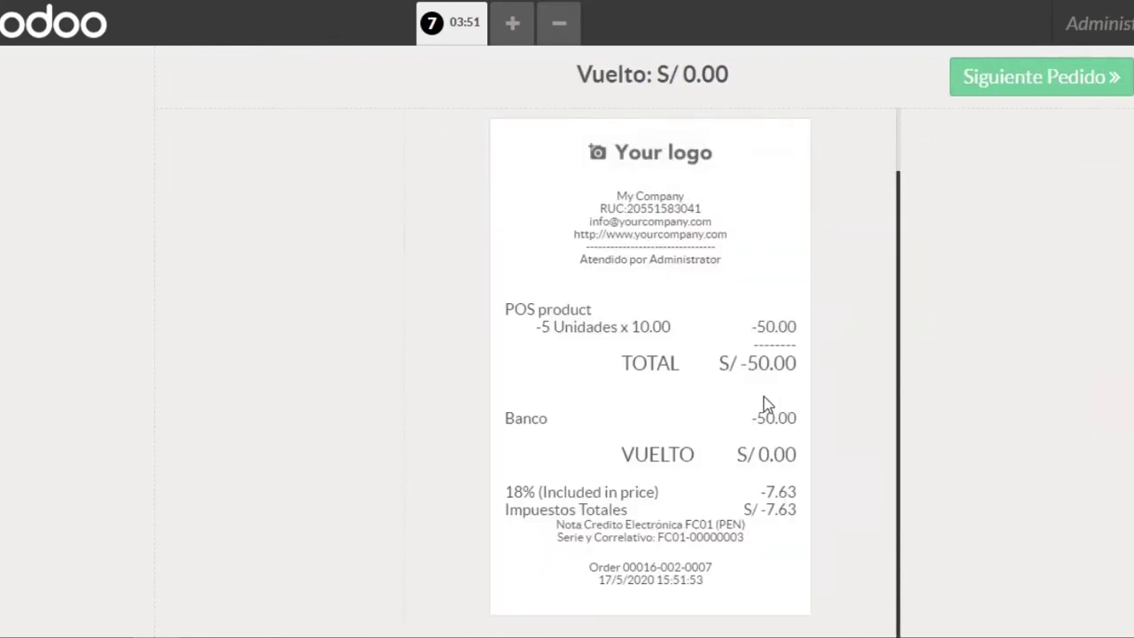
pyautogui.click(1028, 89)
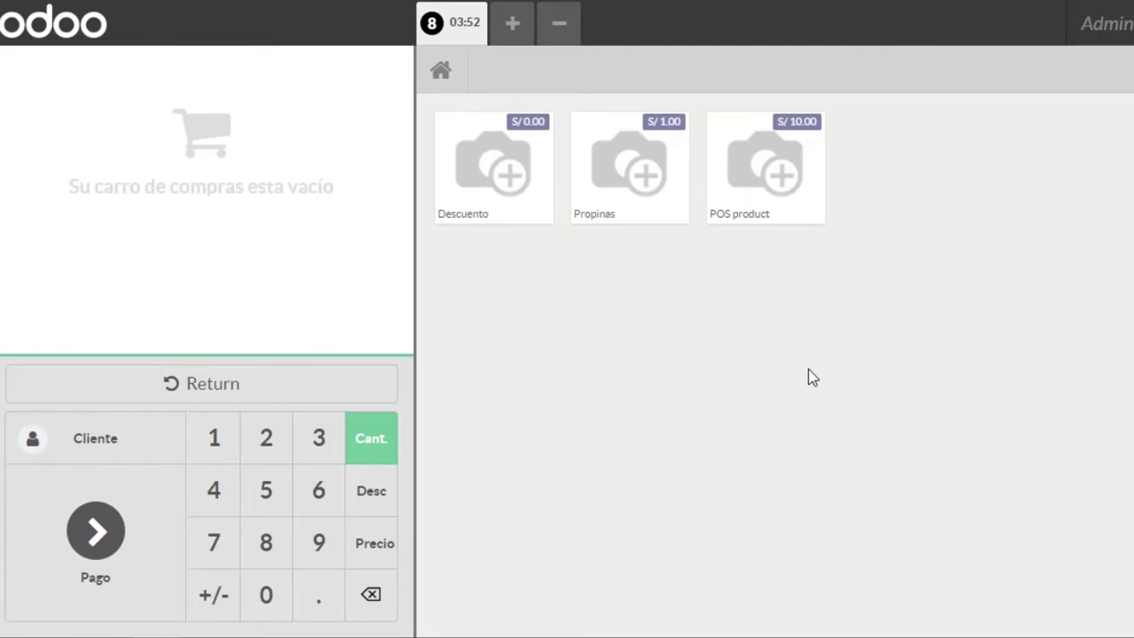
pyautogui.click(396, 384)
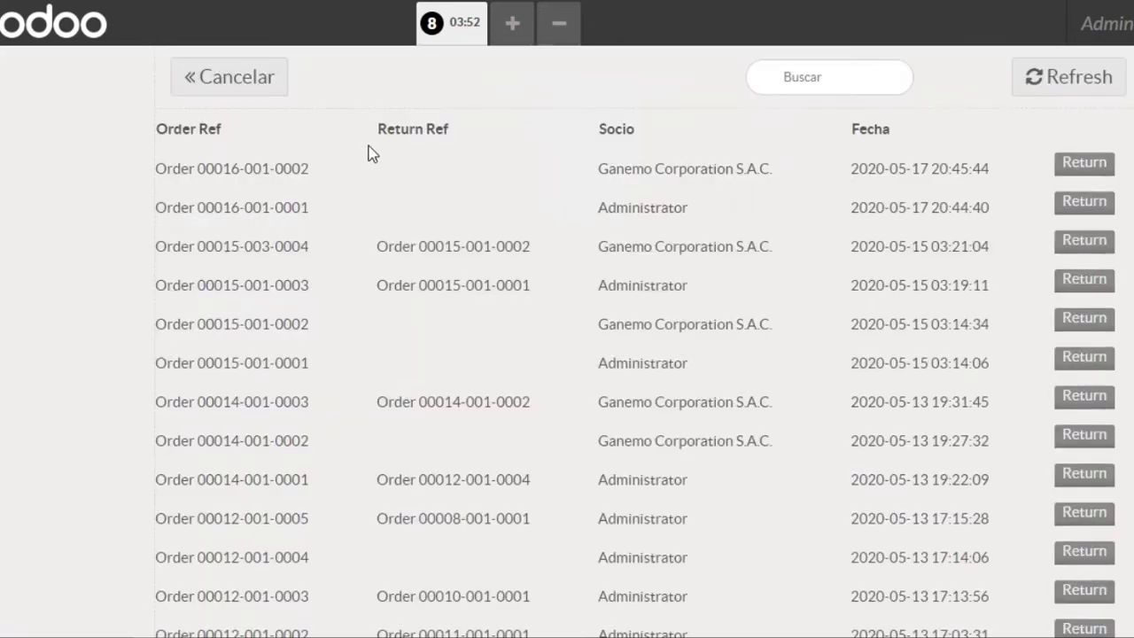
pyautogui.click(1086, 164)
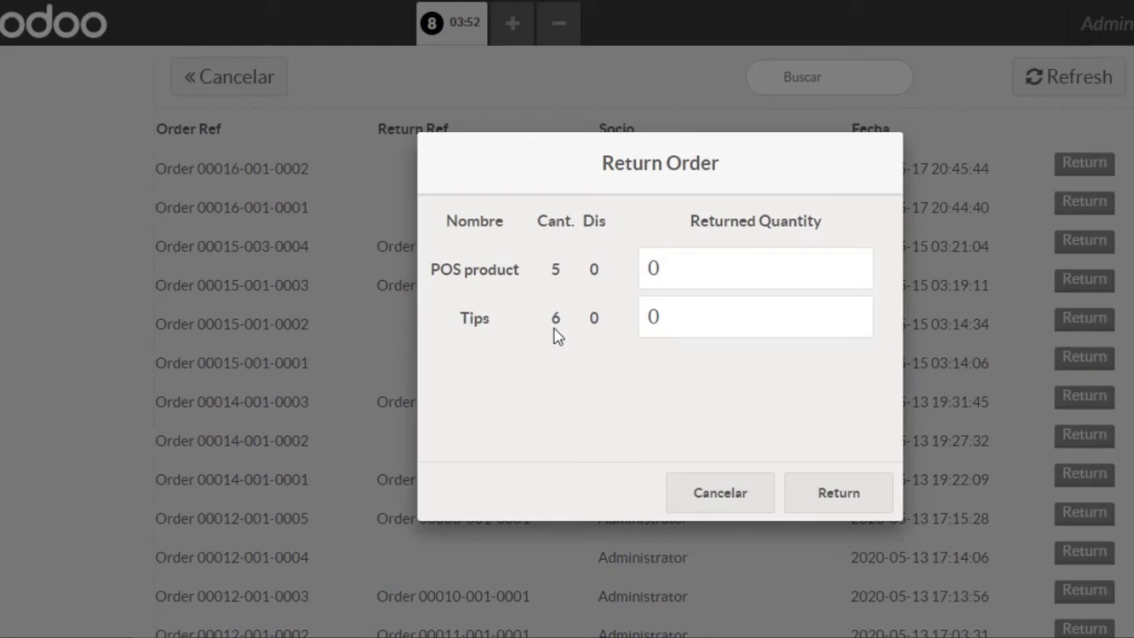
pyautogui.click(699, 258)
pyautogui.write('5')
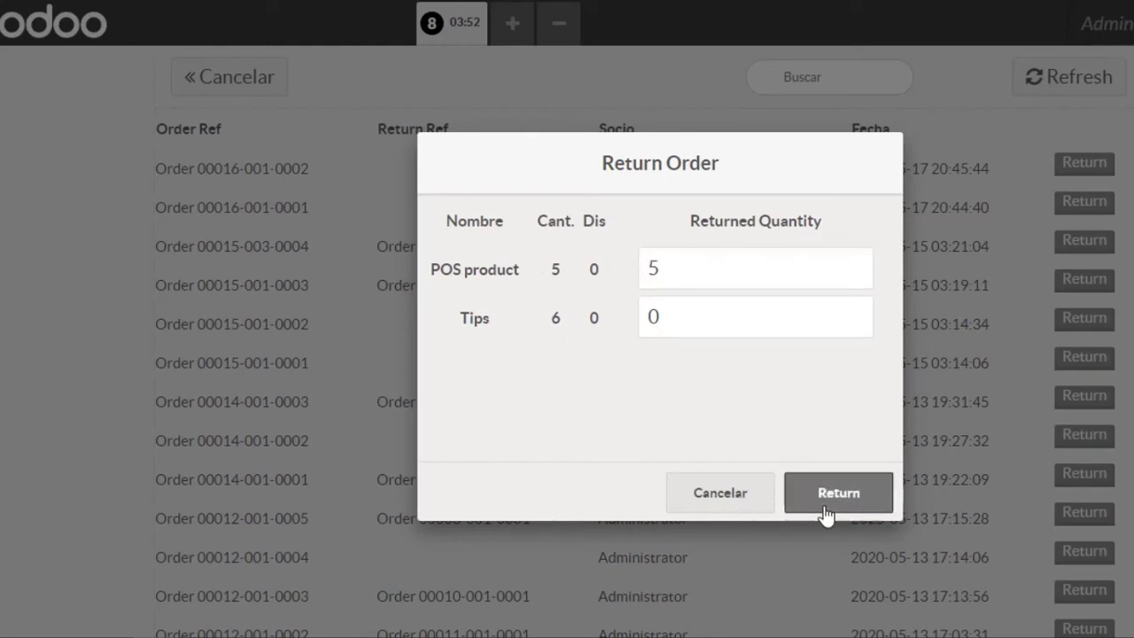
pyautogui.click(820, 506)
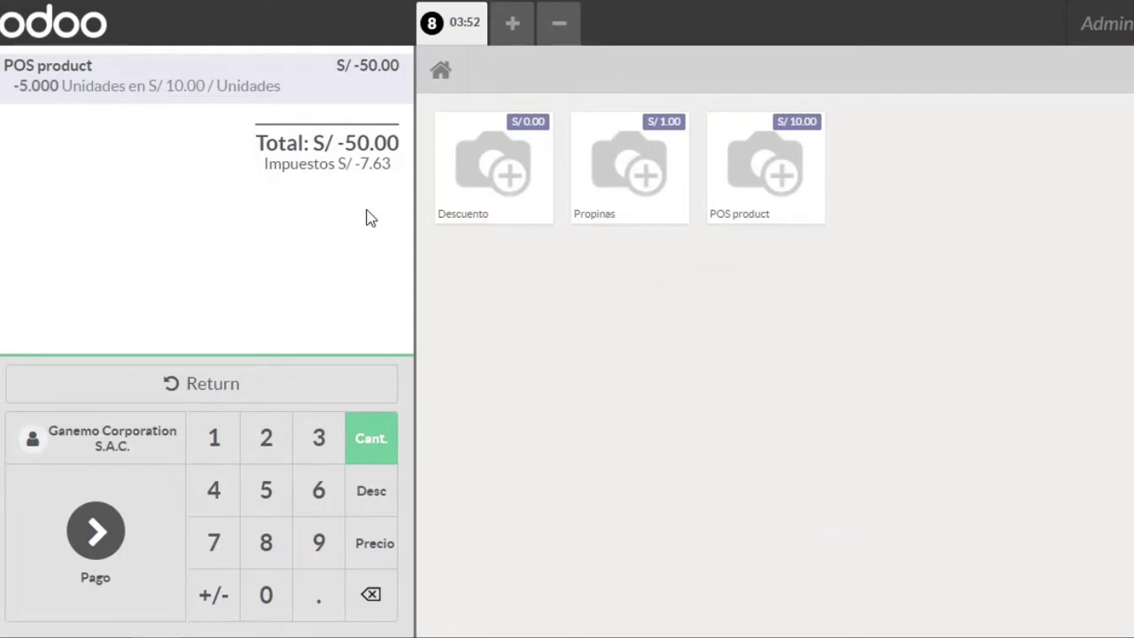
# Check the returnable orders list, refund the second return with the Banco method, validate it and finish the order.
pyautogui.click(220, 396)
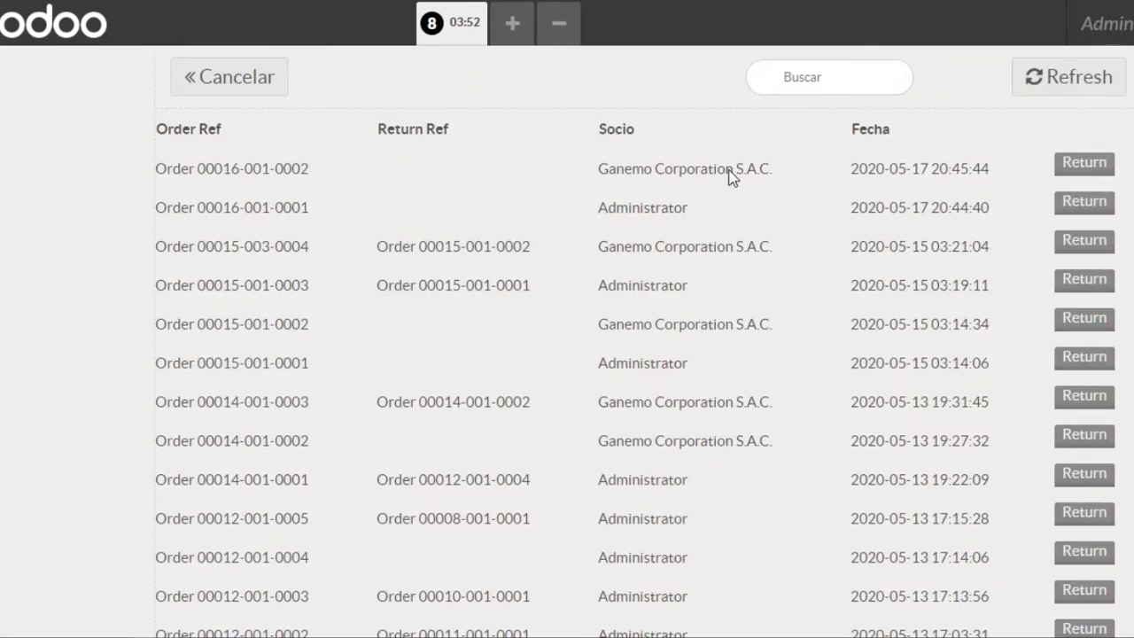
pyautogui.click(257, 85)
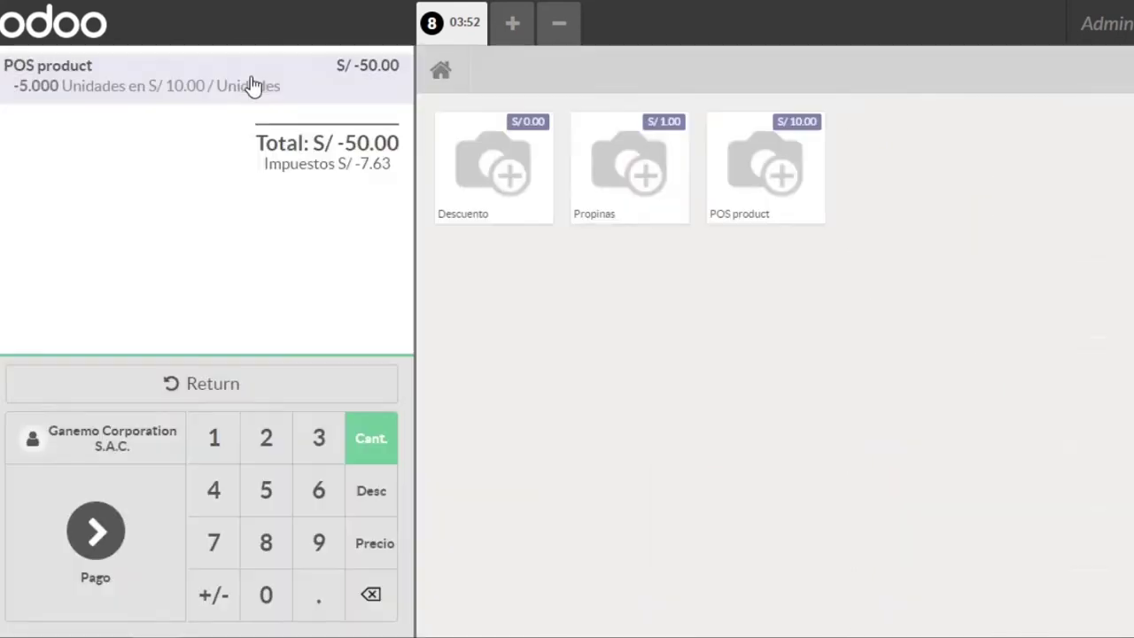
pyautogui.click(122, 529)
pyautogui.click(440, 251)
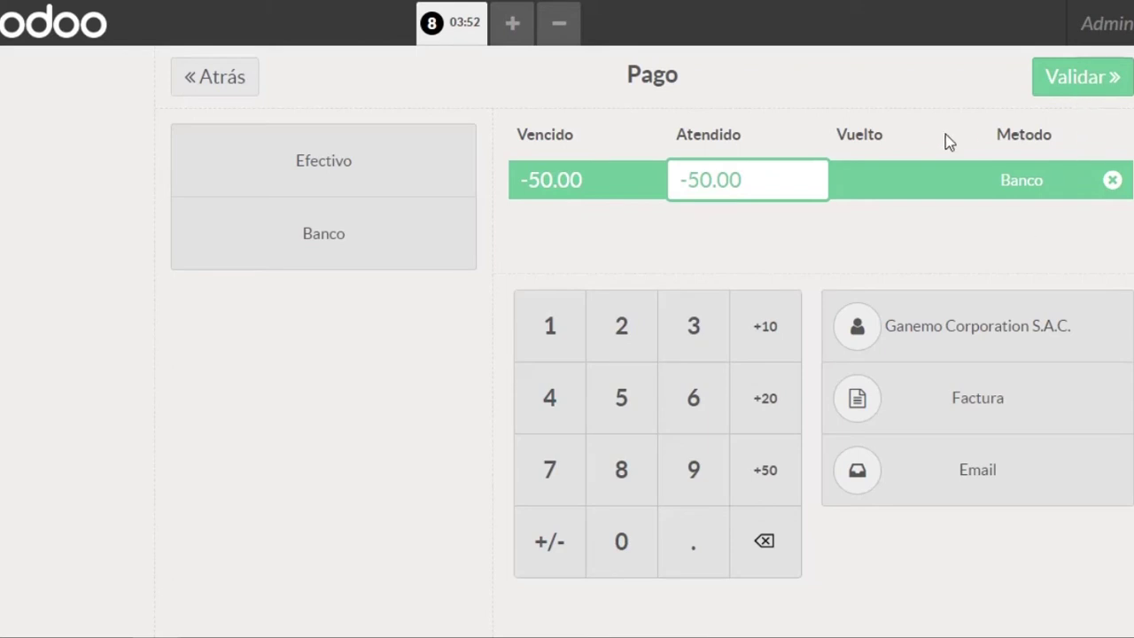
pyautogui.click(1083, 97)
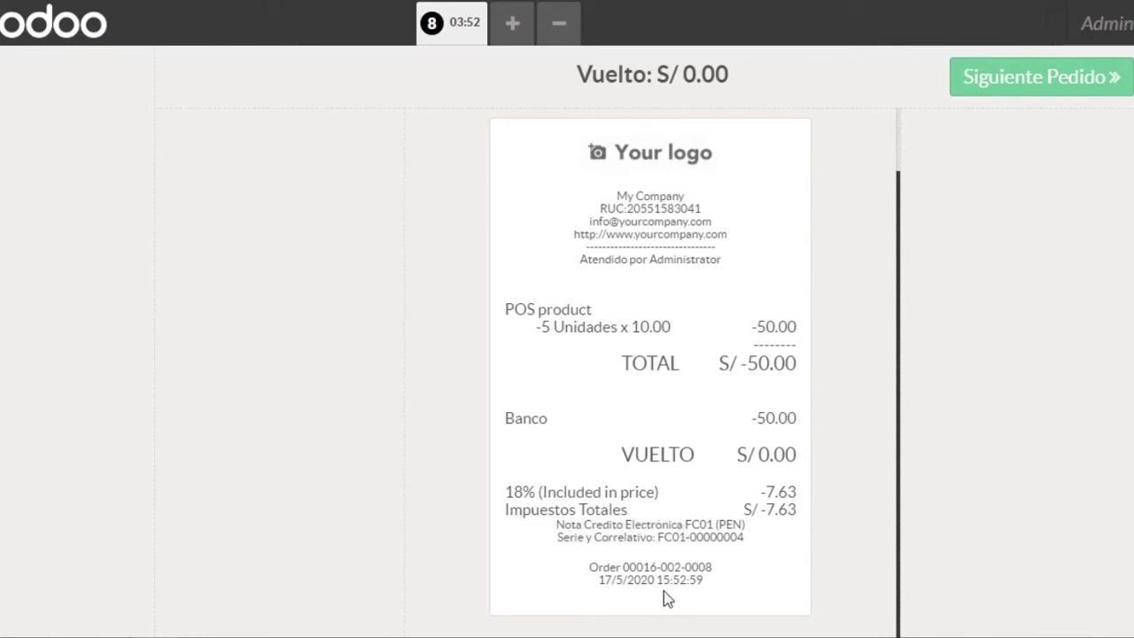
pyautogui.click(1103, 76)
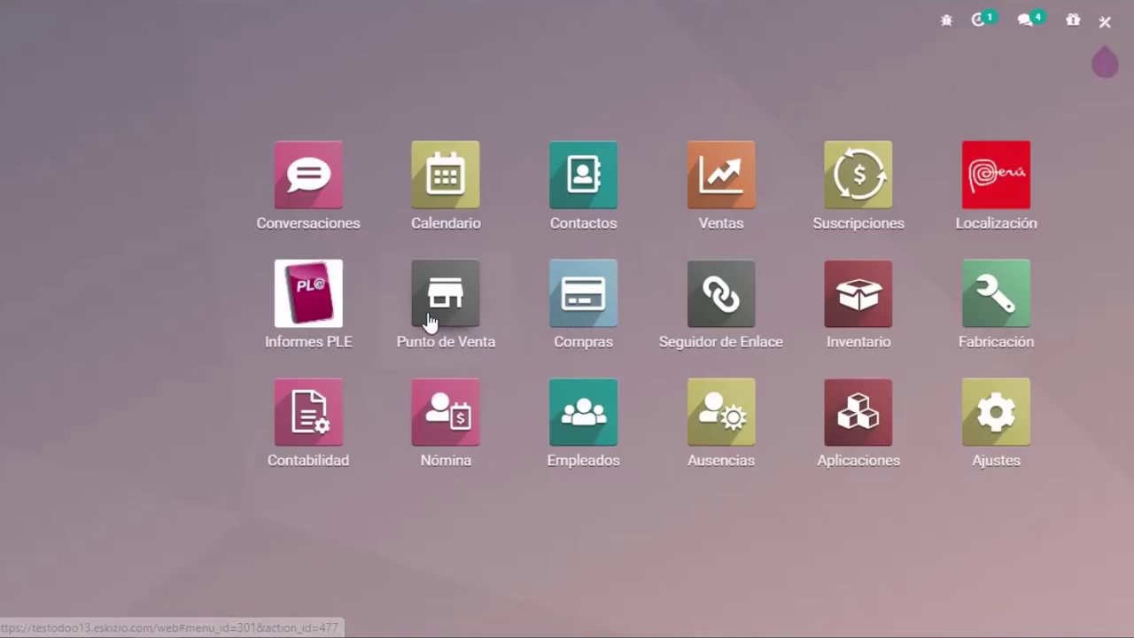
# Open the orders of Punto 2's in-progress session in the Punto de Venta back end.
pyautogui.click(430, 301)
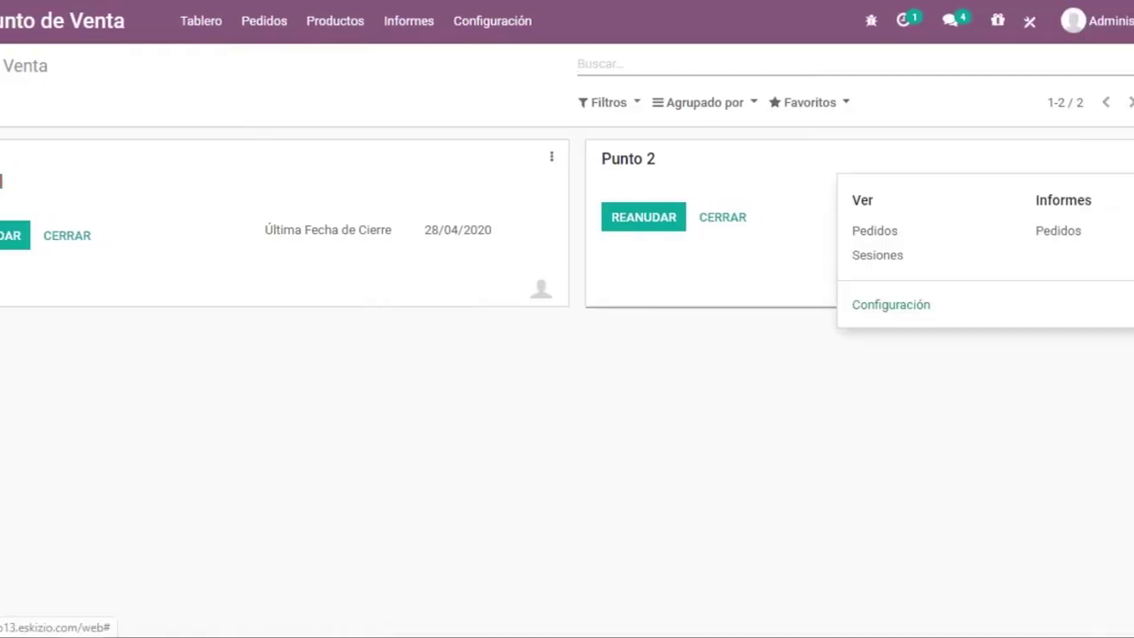
pyautogui.click(797, 257)
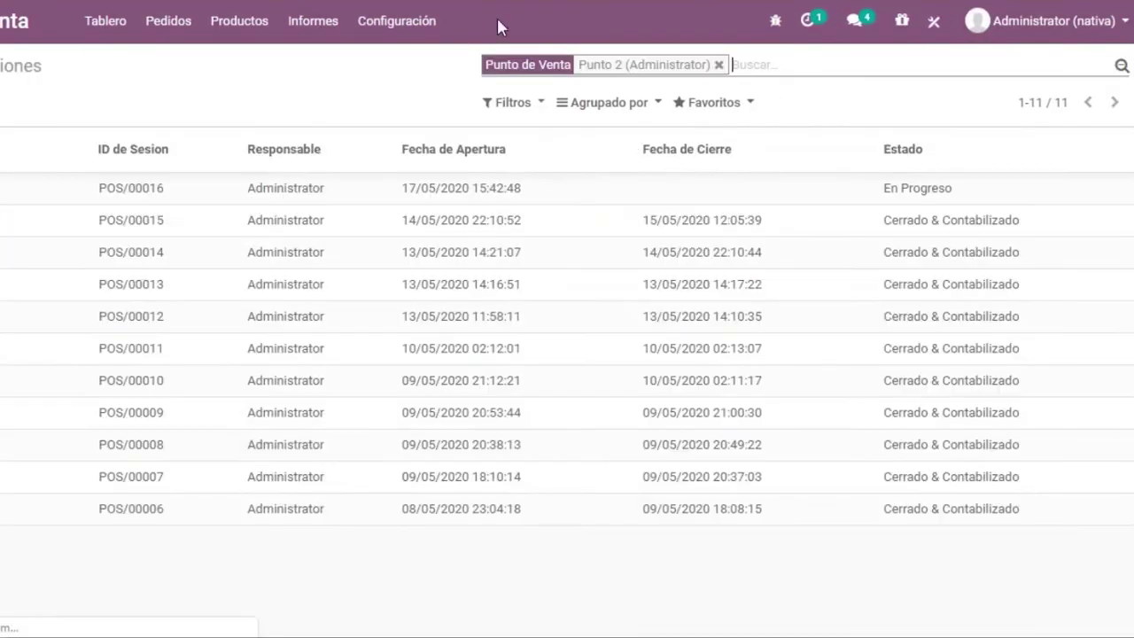
pyautogui.click(532, 193)
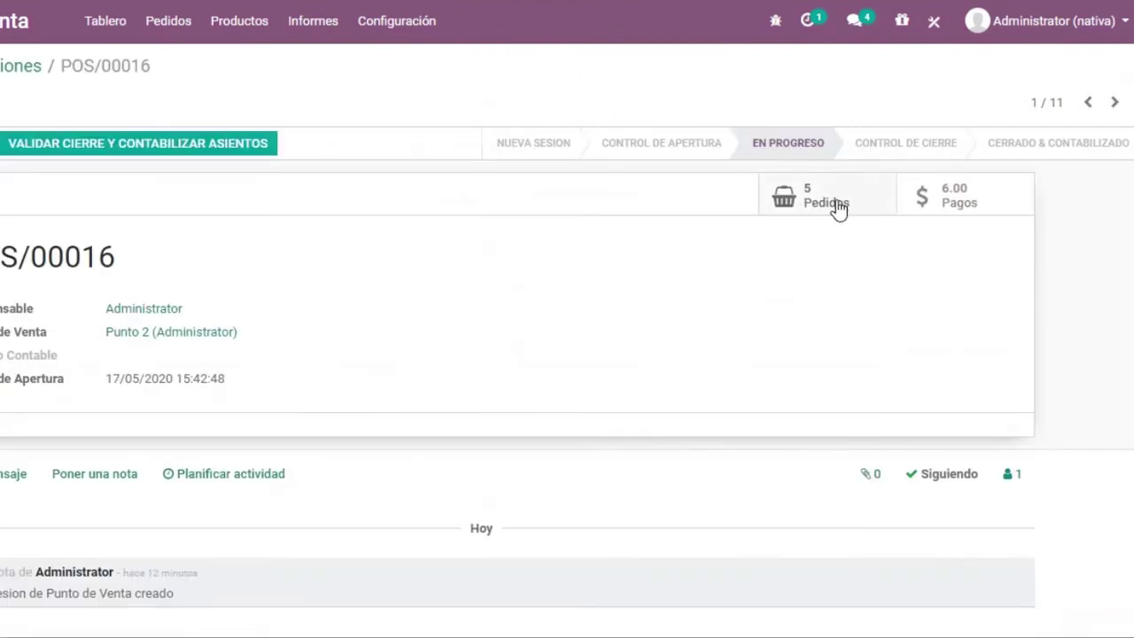
pyautogui.click(838, 209)
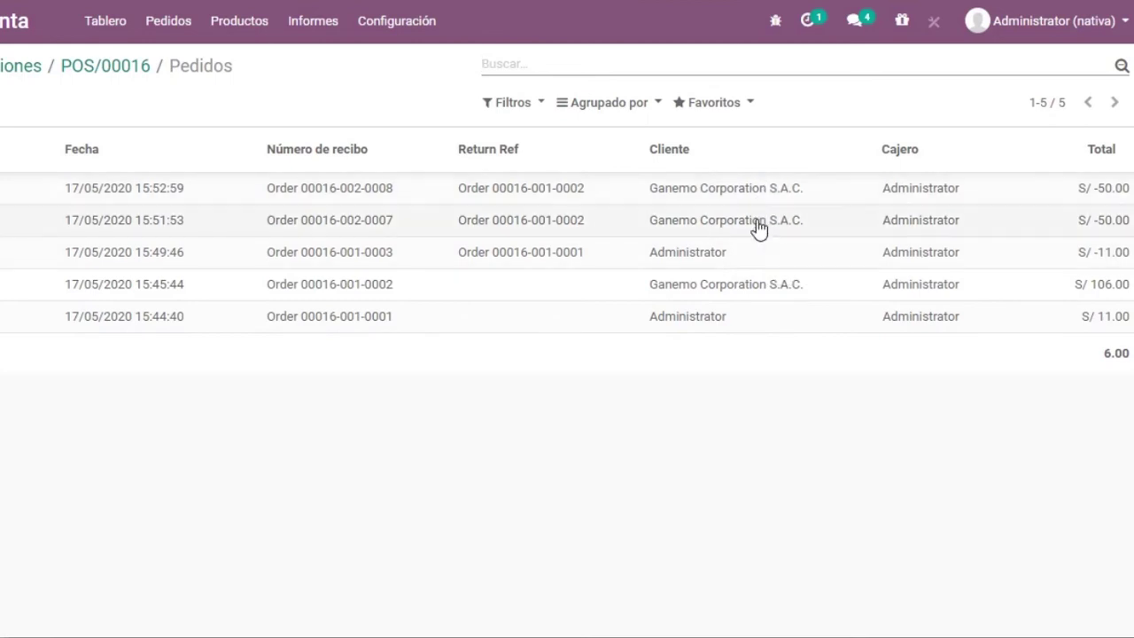
# Examine the extra information and products of the Administrator order dated 17/05/2020 15:44:40, and return to the orders list.
pyautogui.click(749, 317)
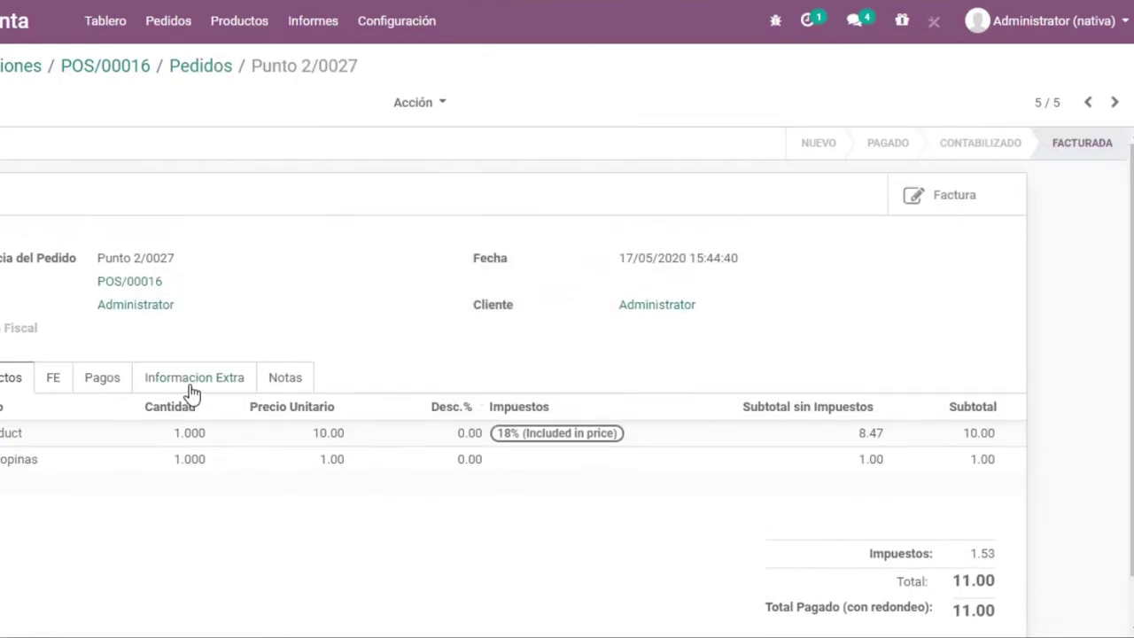
pyautogui.click(189, 383)
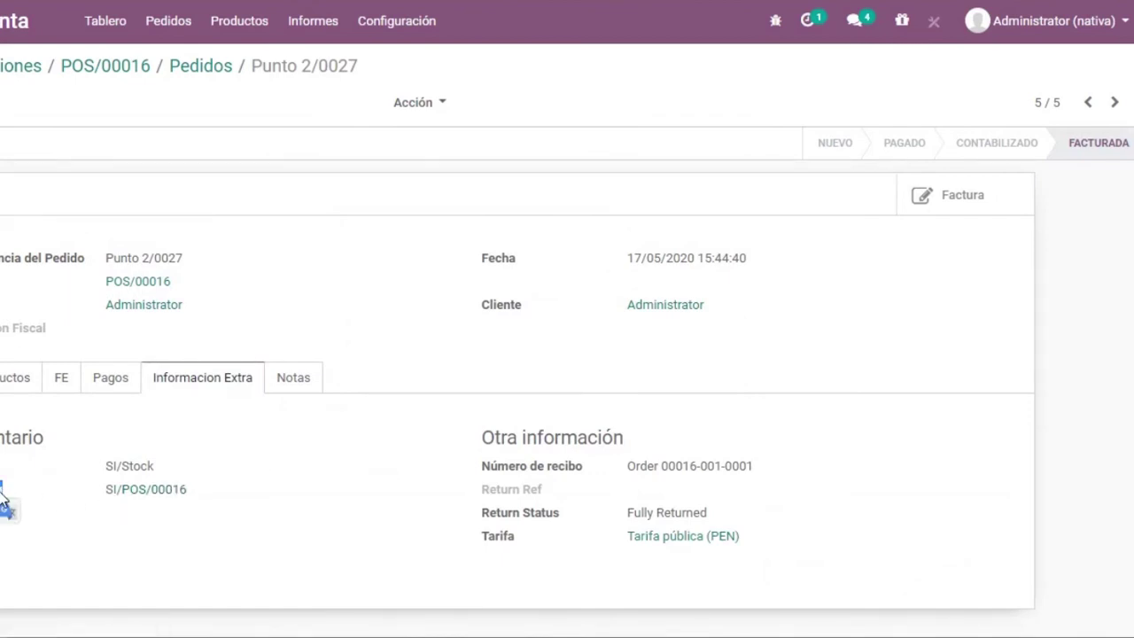
pyautogui.click(15, 381)
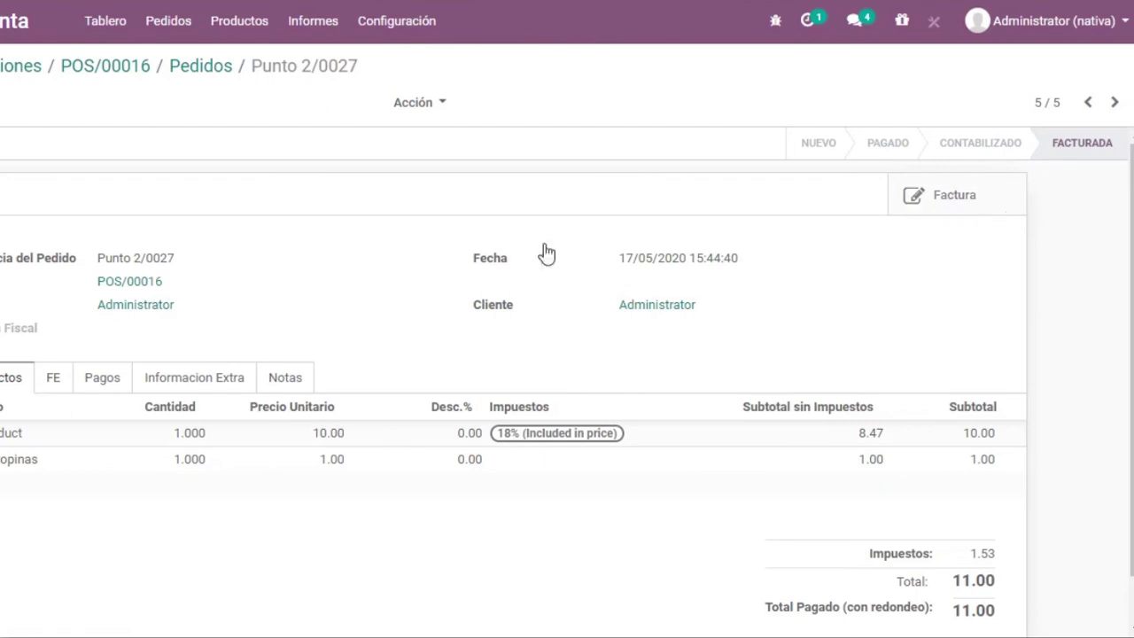
pyautogui.click(202, 69)
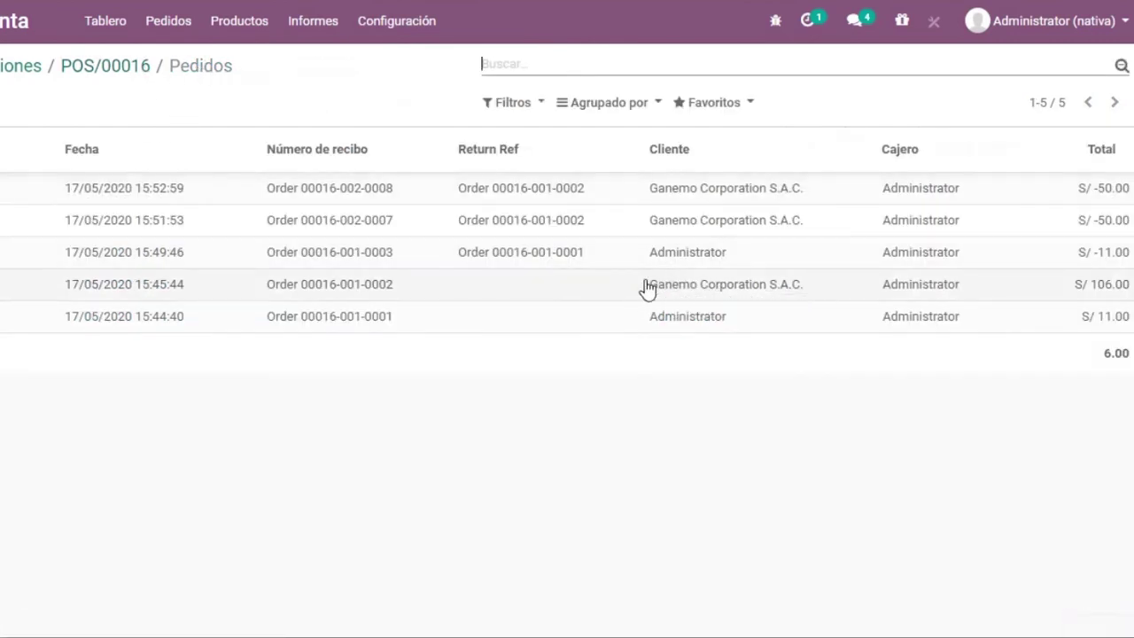
# Examine the extra information of the order dated 17/05/2020 15:45:44 and its invoice's lines and journal entries, and return to the orders list.
pyautogui.click(718, 285)
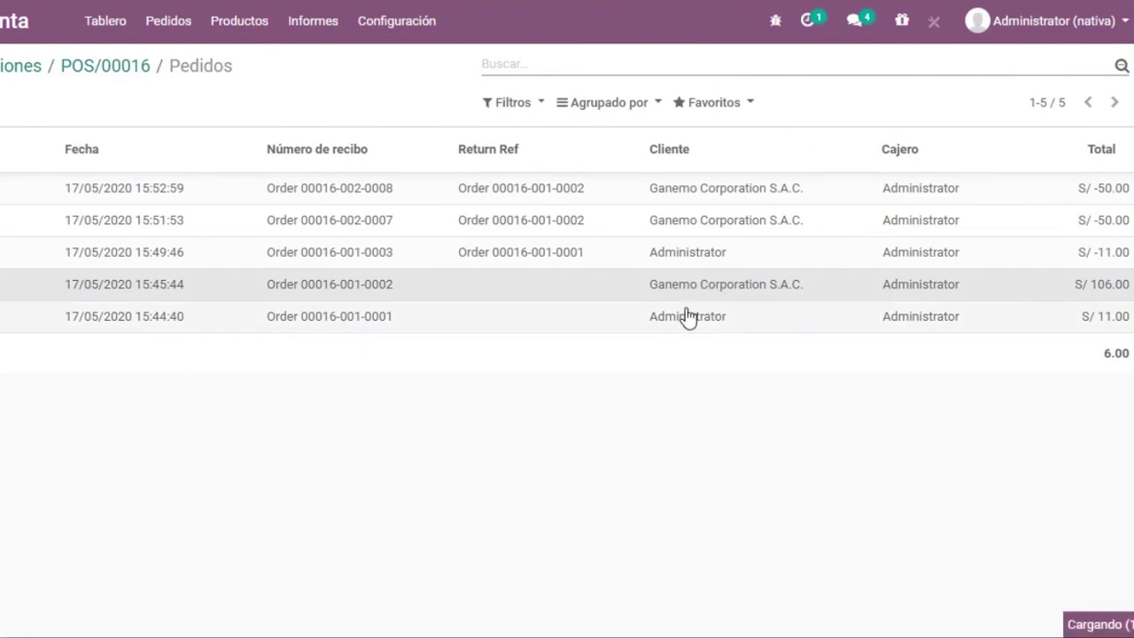
pyautogui.click(203, 377)
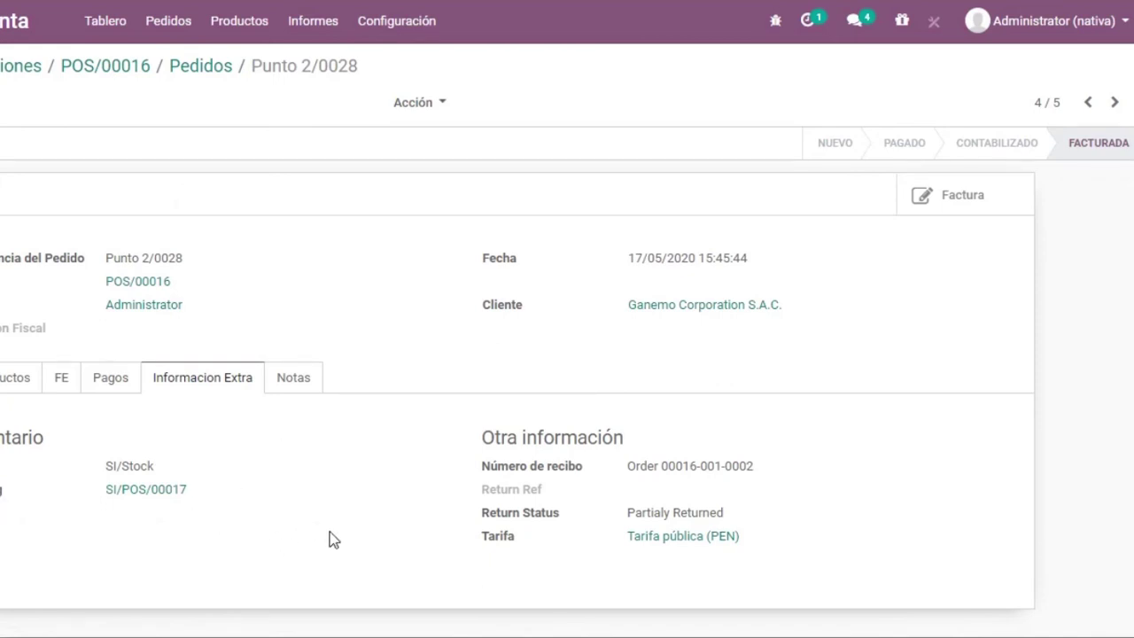
pyautogui.click(967, 193)
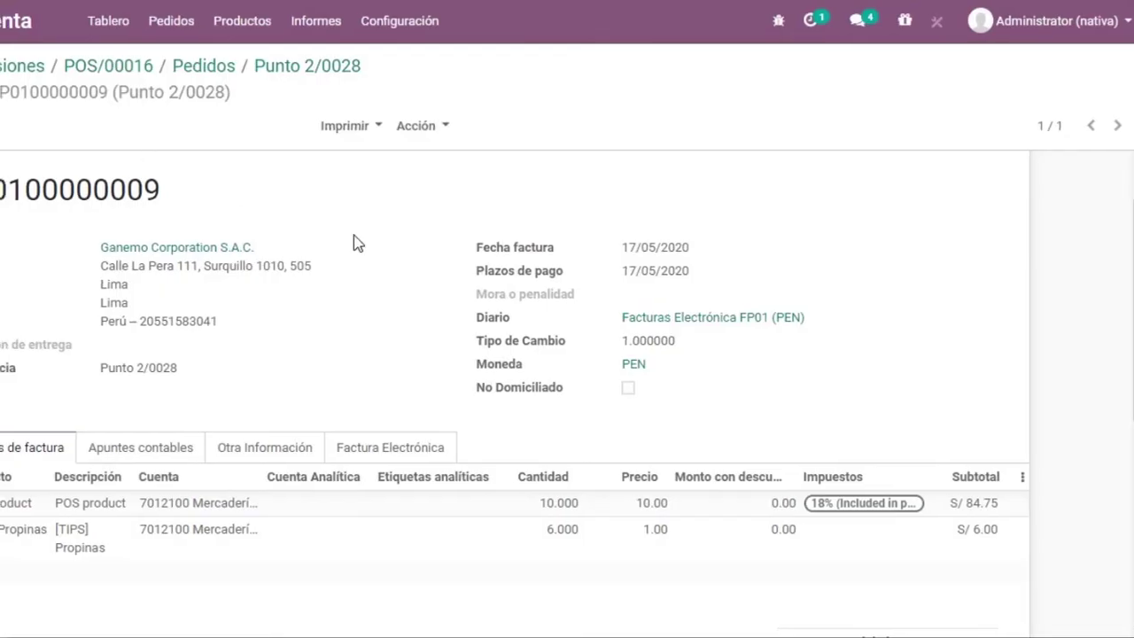
pyautogui.click(161, 457)
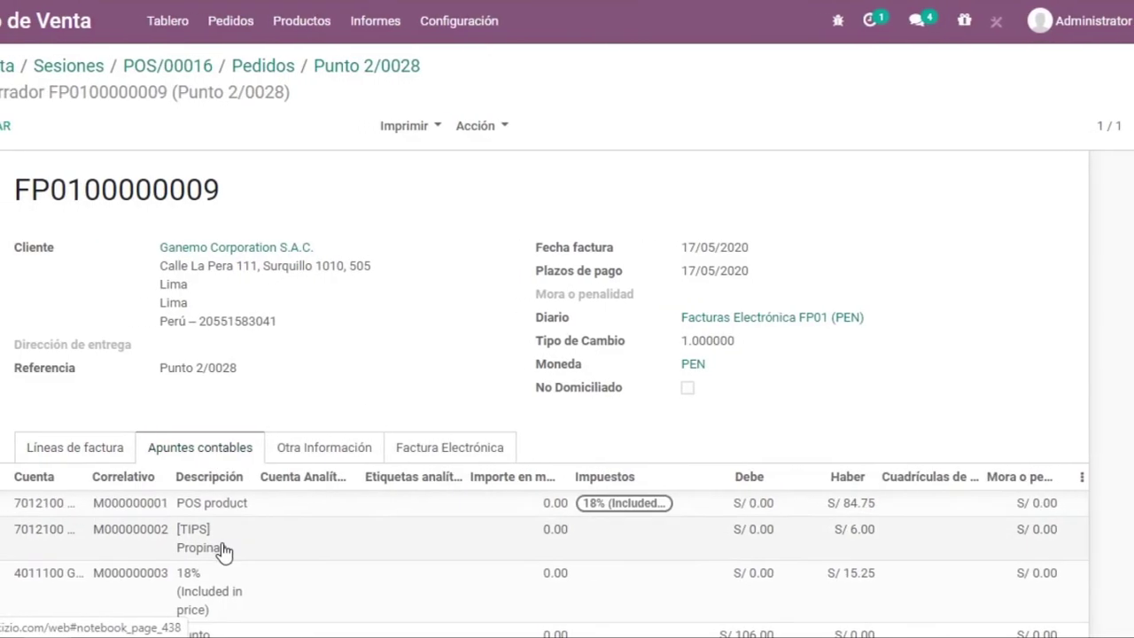
pyautogui.click(39, 447)
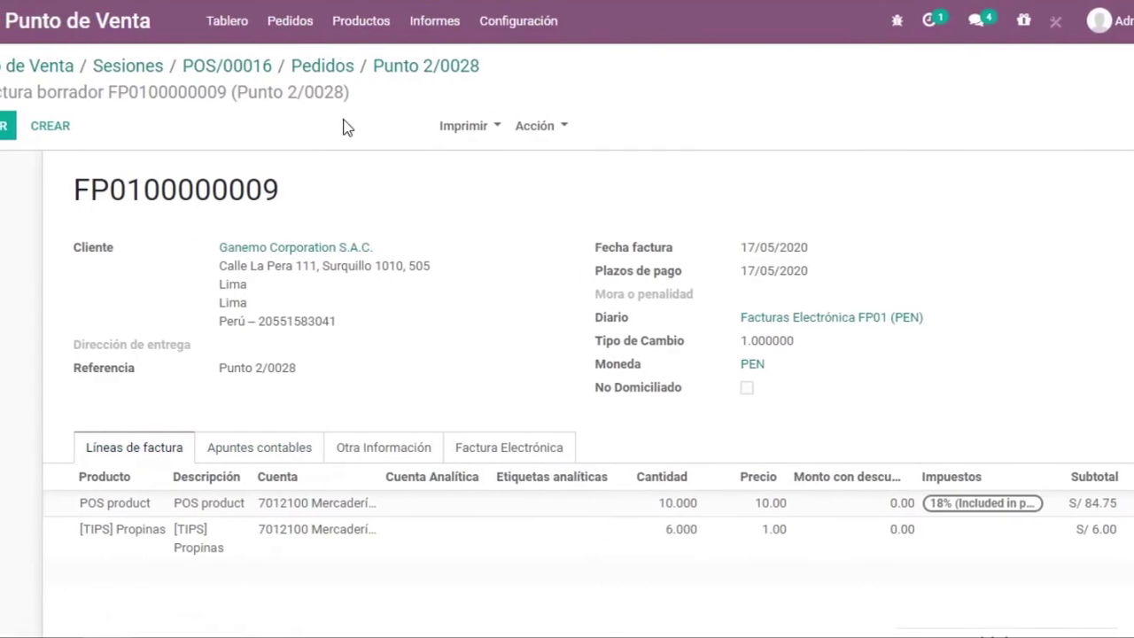
pyautogui.click(213, 65)
pyautogui.click(953, 202)
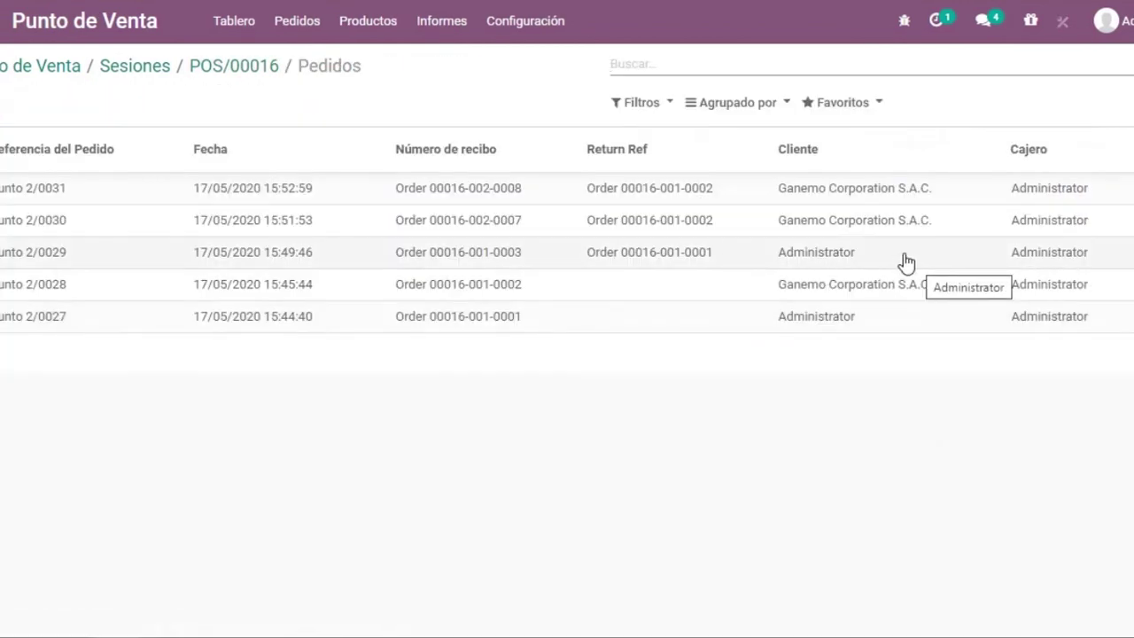
# Examine the extra information, picking and products of the return order dated 17/05/2020 15:49:46, and open its credit note.
pyautogui.click(660, 257)
pyautogui.click(339, 380)
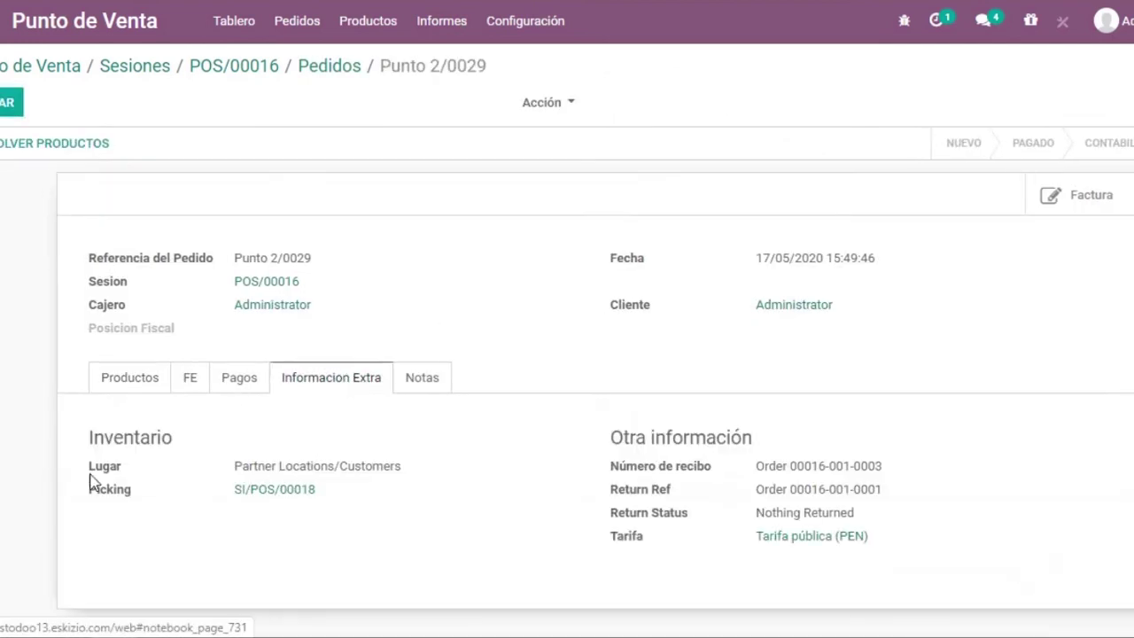
pyautogui.moveTo(93, 489); pyautogui.dragTo(357, 499)
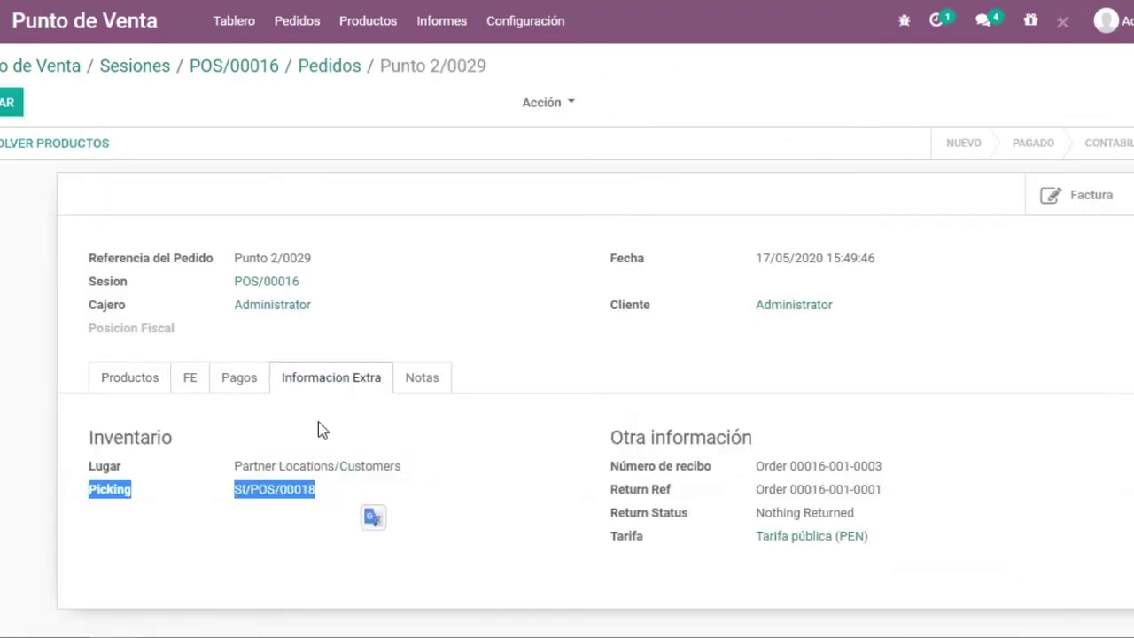
pyautogui.click(133, 381)
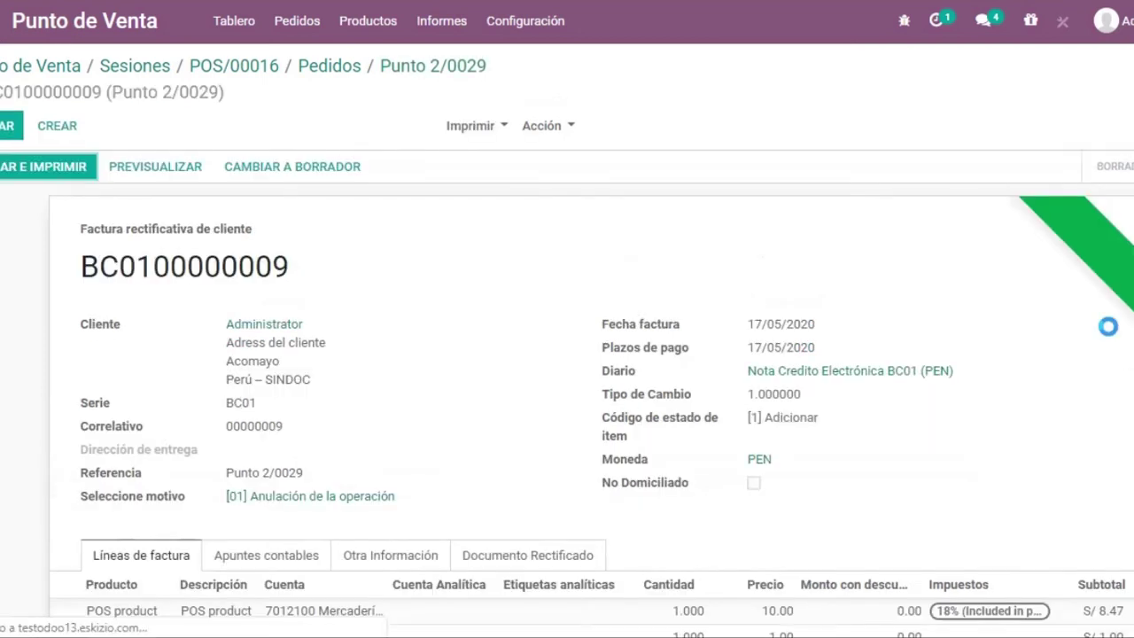
pyautogui.scroll(-1, 337, 214)
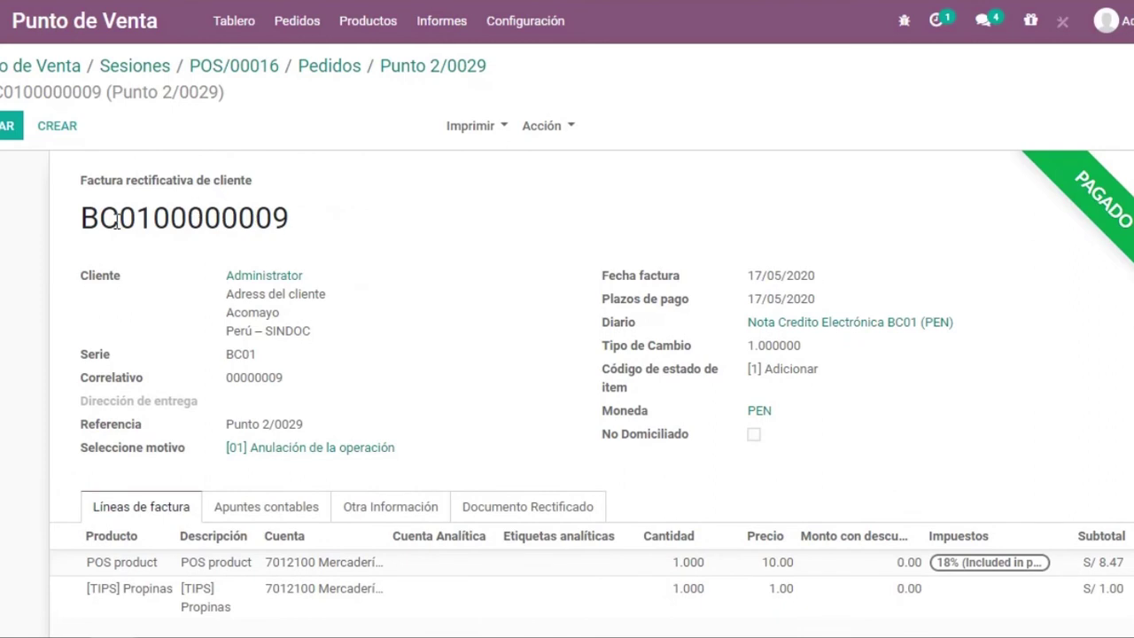
# Examine the credit note's number, cancellation reason and rectified document details, and return to the session's orders list.
pyautogui.moveTo(100, 217); pyautogui.dragTo(256, 214)
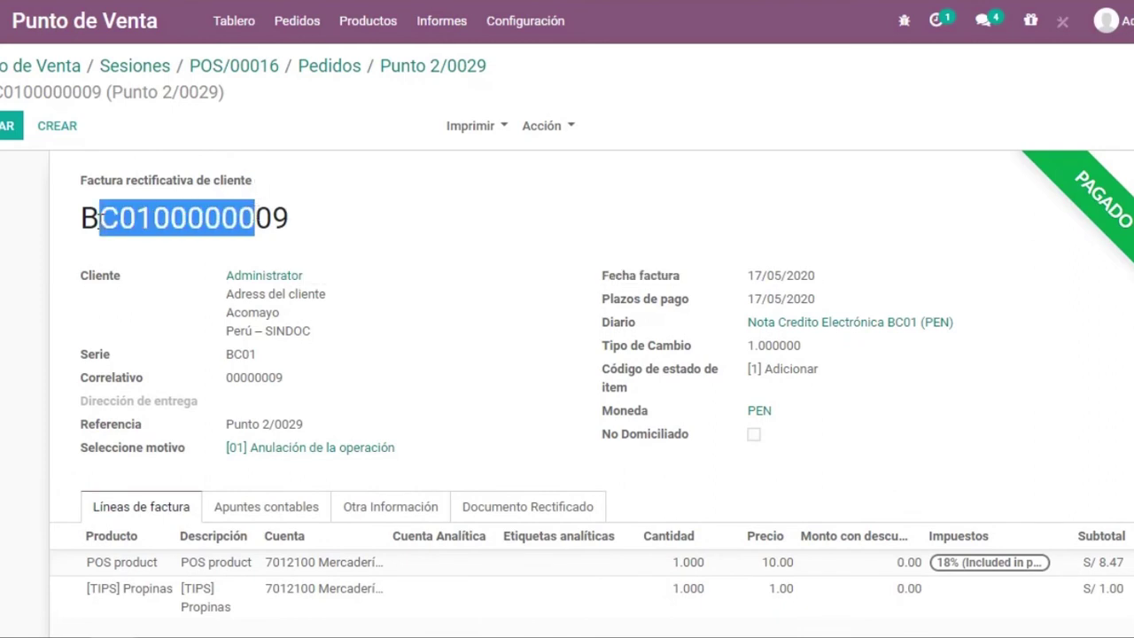
pyautogui.moveTo(99, 217); pyautogui.dragTo(79, 217)
pyautogui.scroll(-1, 113, 201)
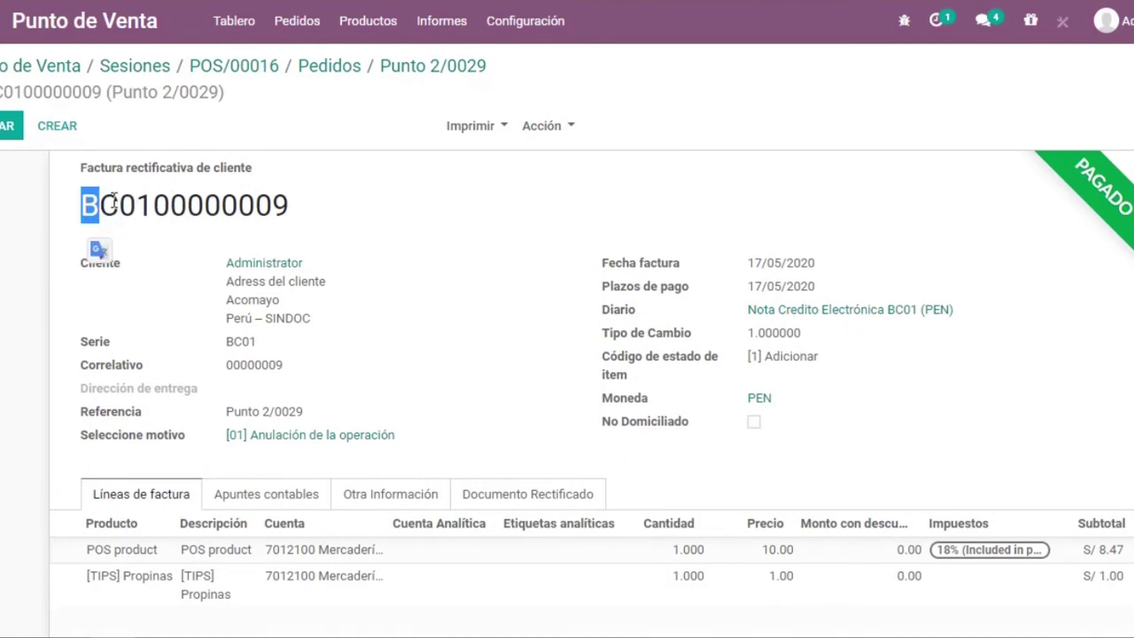
pyautogui.moveTo(81, 434); pyautogui.dragTo(306, 434)
pyautogui.click(447, 351)
pyautogui.click(539, 494)
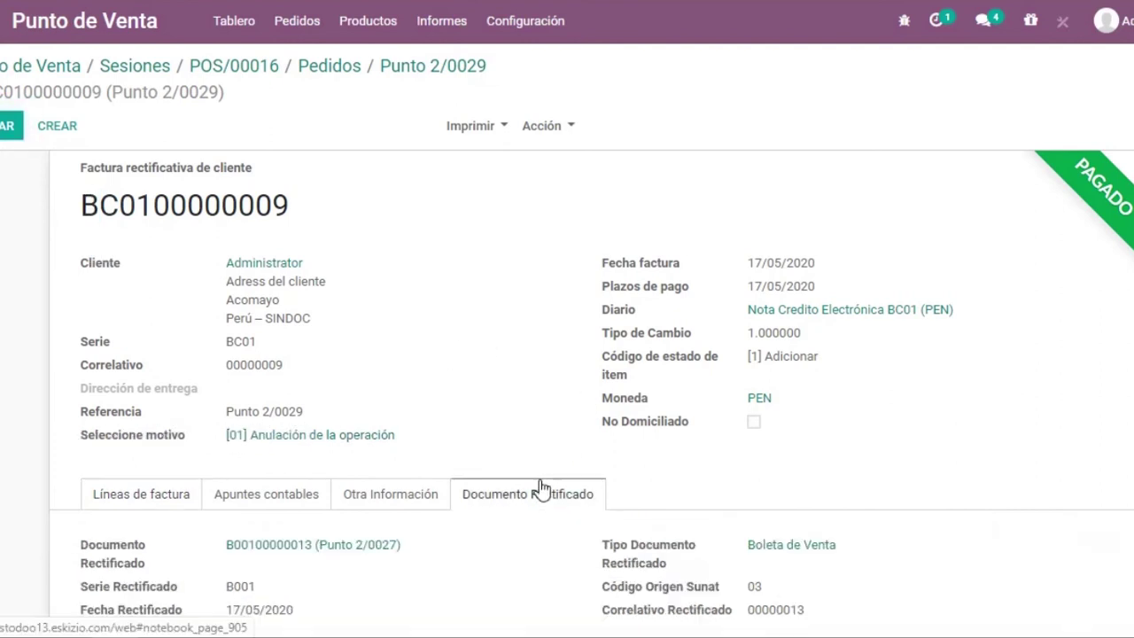
pyautogui.scroll(-1, 669, 425)
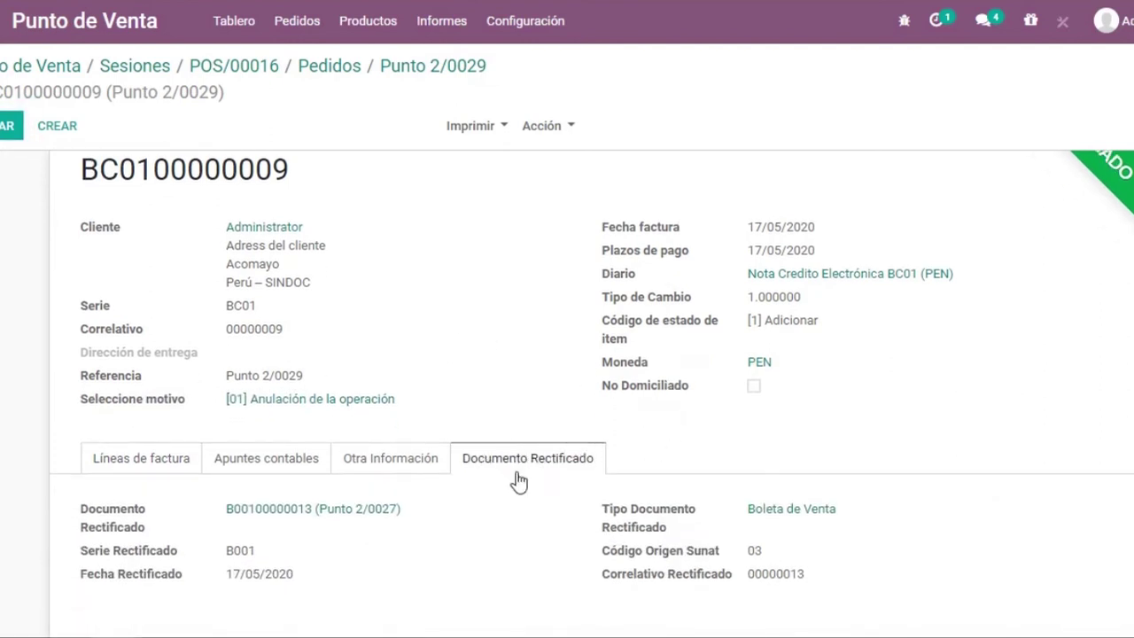
pyautogui.scroll(-3, 594, 494)
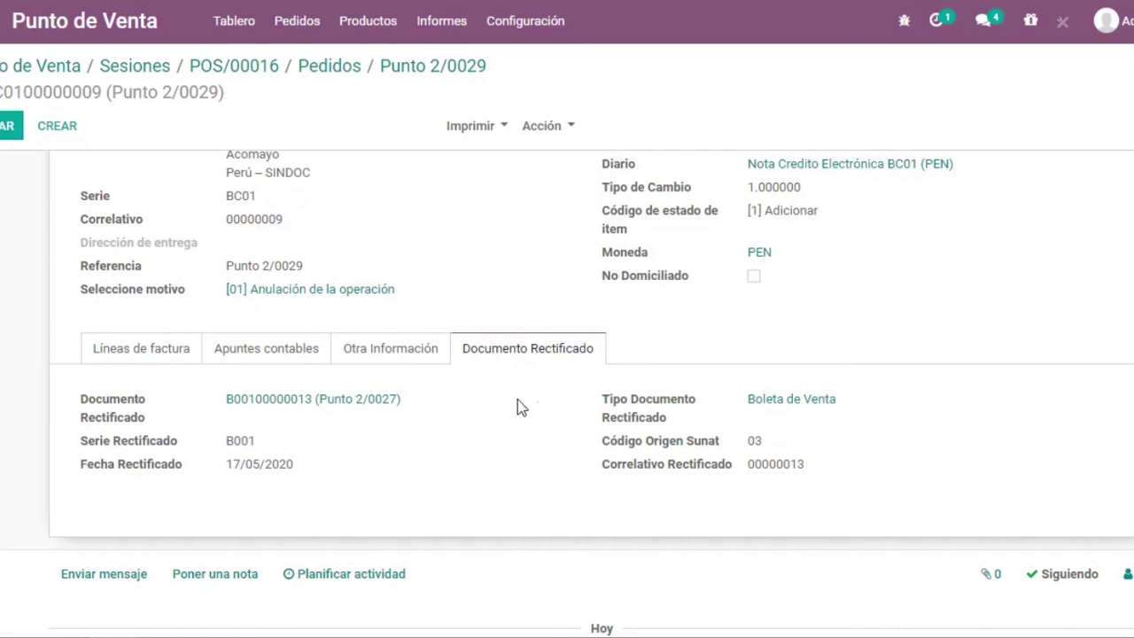
pyautogui.scroll(5, 679, 461)
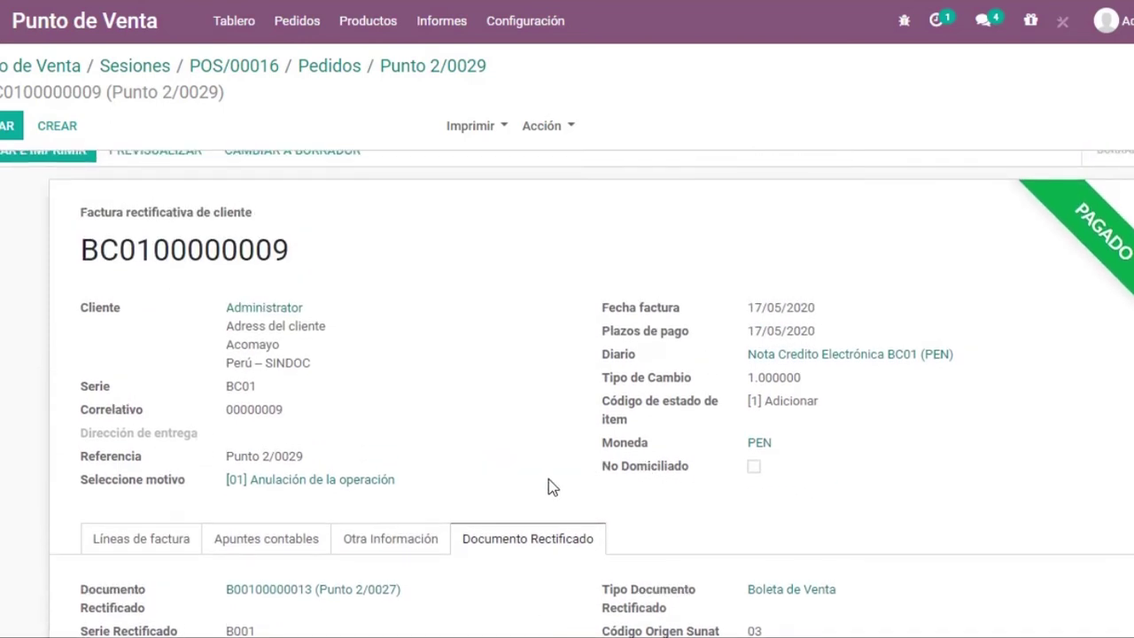
pyautogui.scroll(1, 545, 484)
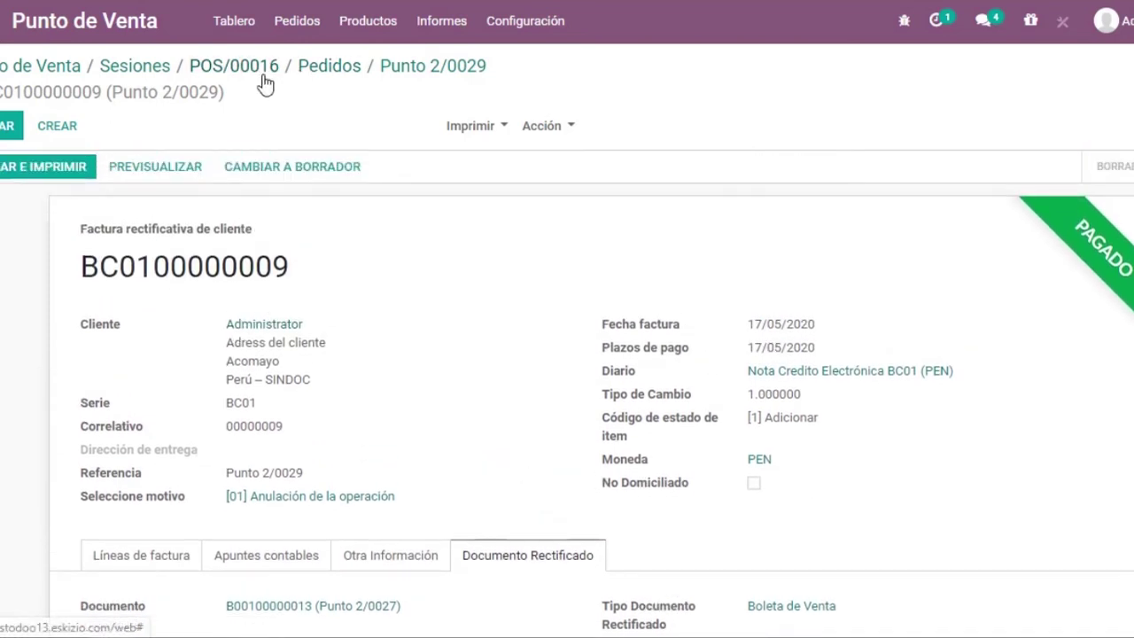
pyautogui.click(329, 71)
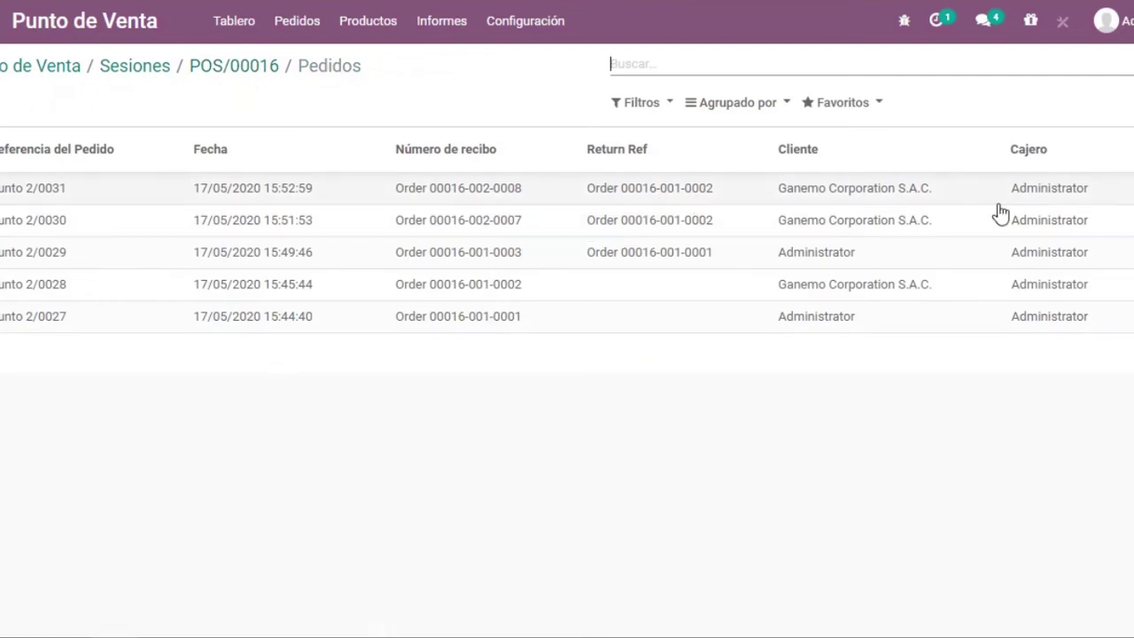
# Examine the extra information and picking of the return order dated 17/05/2020 15:51:53, and open its credit note.
pyautogui.click(758, 225)
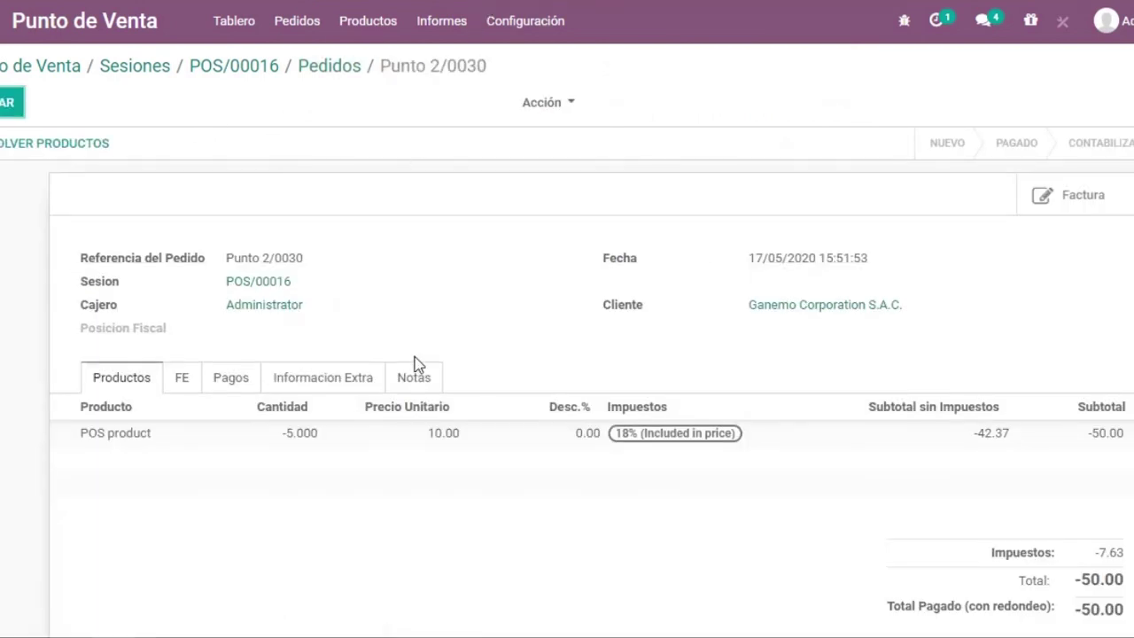
pyautogui.scroll(-1, 421, 365)
pyautogui.click(319, 327)
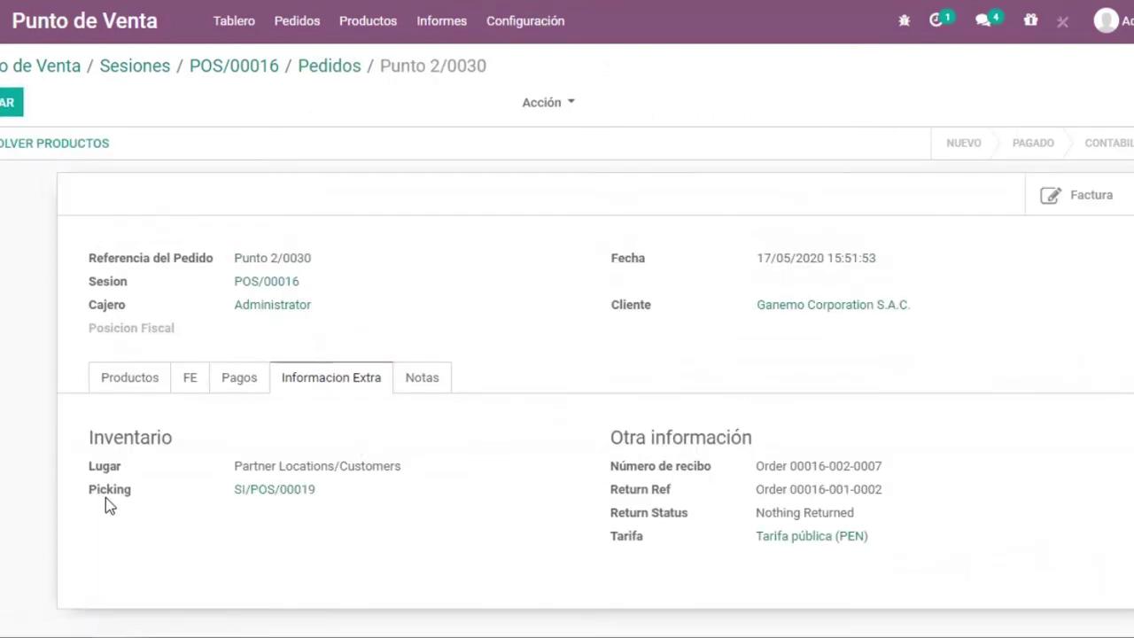
pyautogui.moveTo(100, 489); pyautogui.dragTo(319, 489)
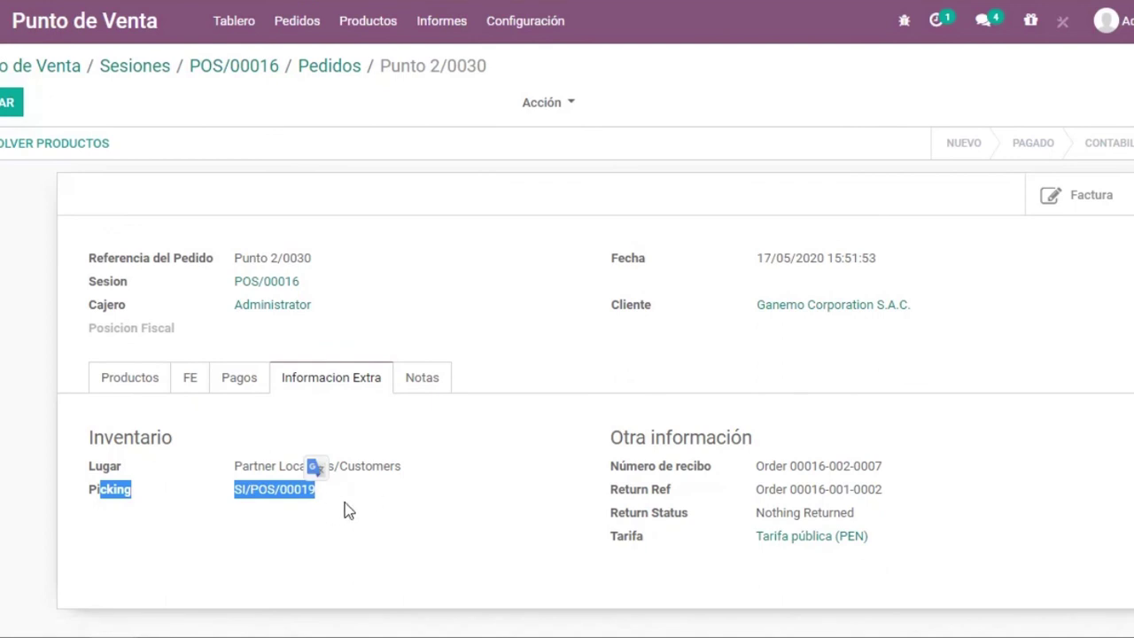
pyautogui.click(456, 530)
pyautogui.click(1098, 197)
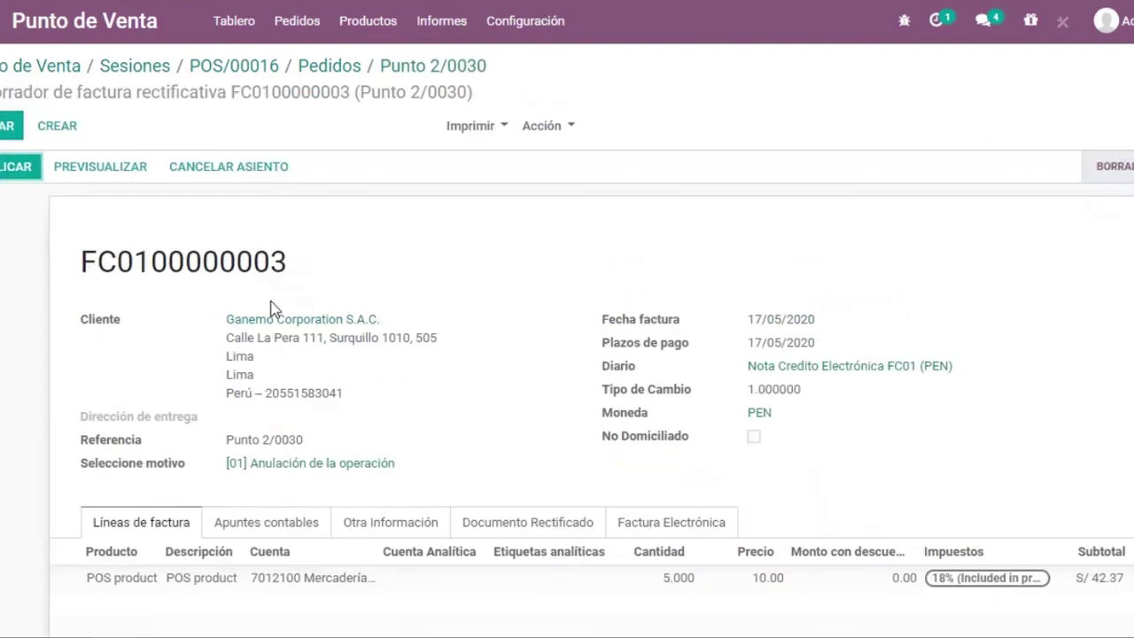
# Examine the Ganemo Corporation S.A.C. draft credit note's number, invoice lines and rectified document, and return to the orders list.
pyautogui.moveTo(92, 266)
pyautogui.mouseDown()
pyautogui.moveTo(115, 269)
pyautogui.moveTo(96, 263)
pyautogui.mouseUp()
pyautogui.click(111, 270)
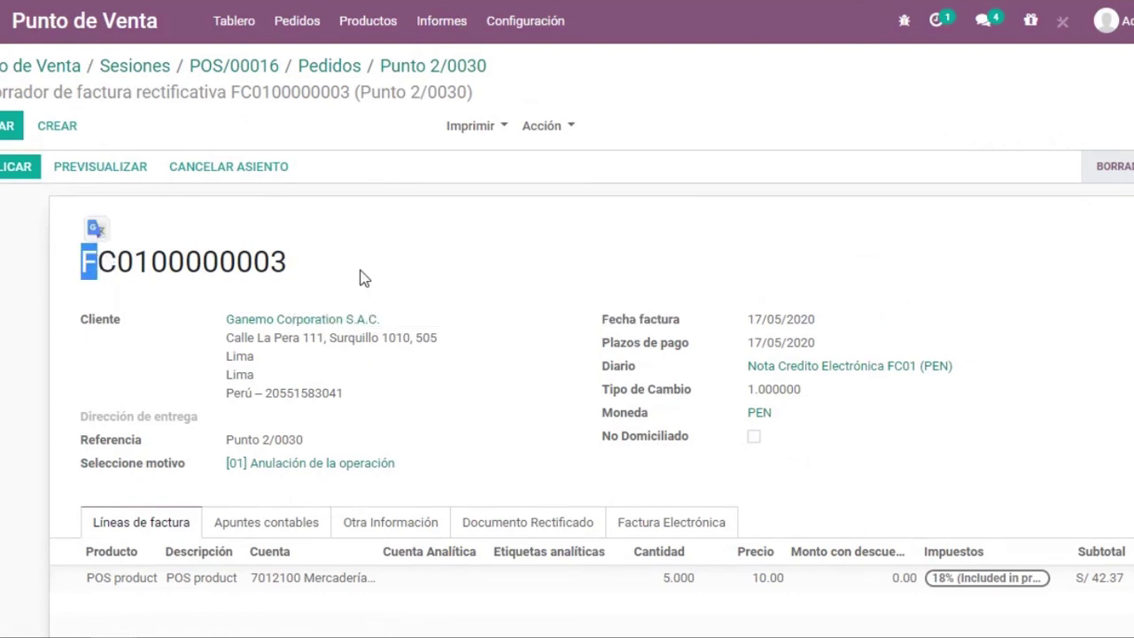
pyautogui.scroll(-3, 363, 277)
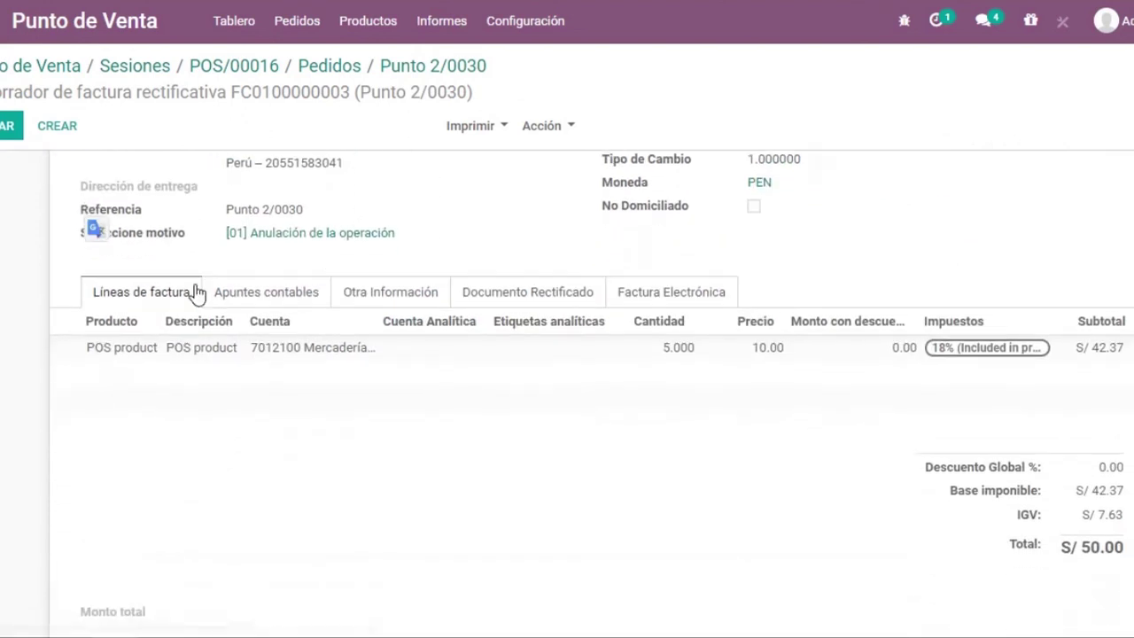
pyautogui.click(558, 301)
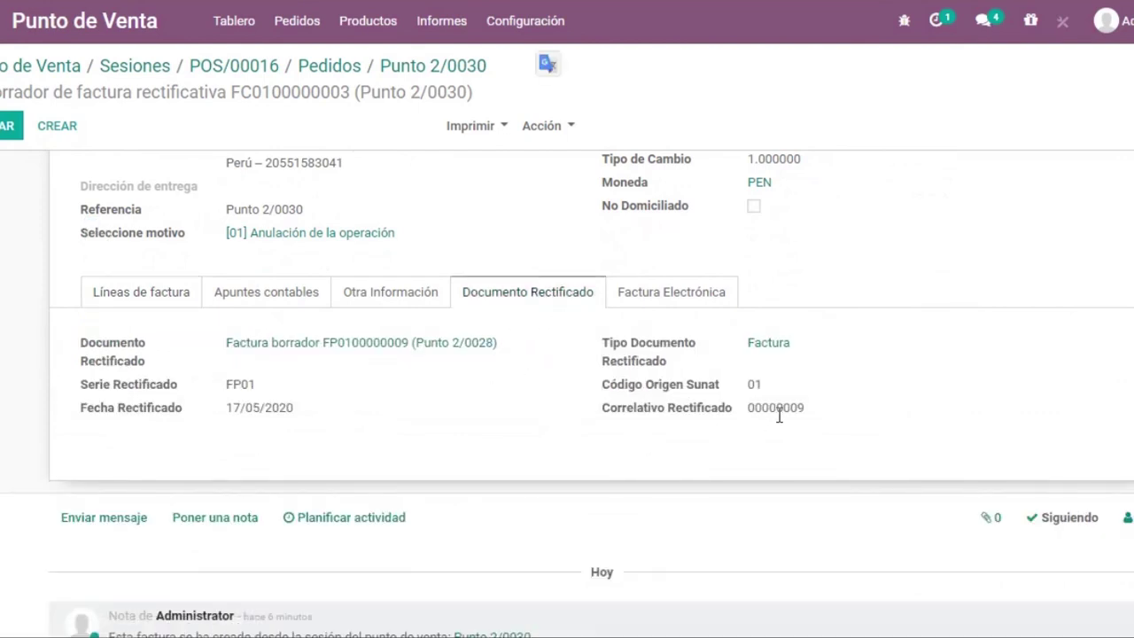
pyautogui.scroll(1, 539, 408)
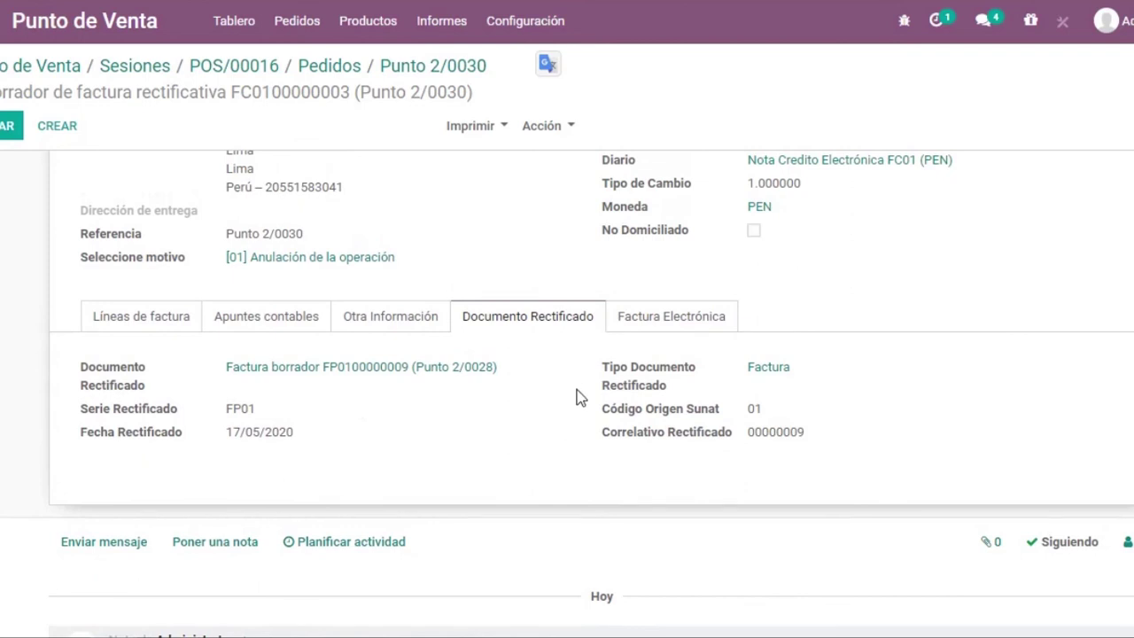
pyautogui.scroll(3, 283, 297)
pyautogui.click(189, 288)
pyautogui.moveTo(75, 266); pyautogui.dragTo(137, 262)
pyautogui.click(234, 266)
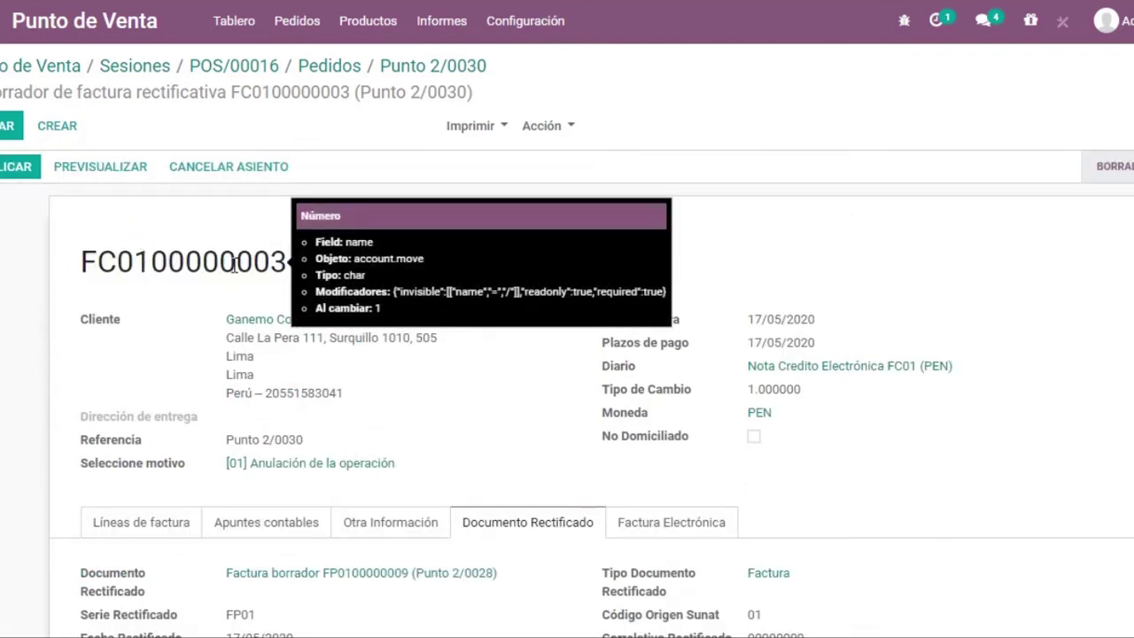
pyautogui.click(324, 67)
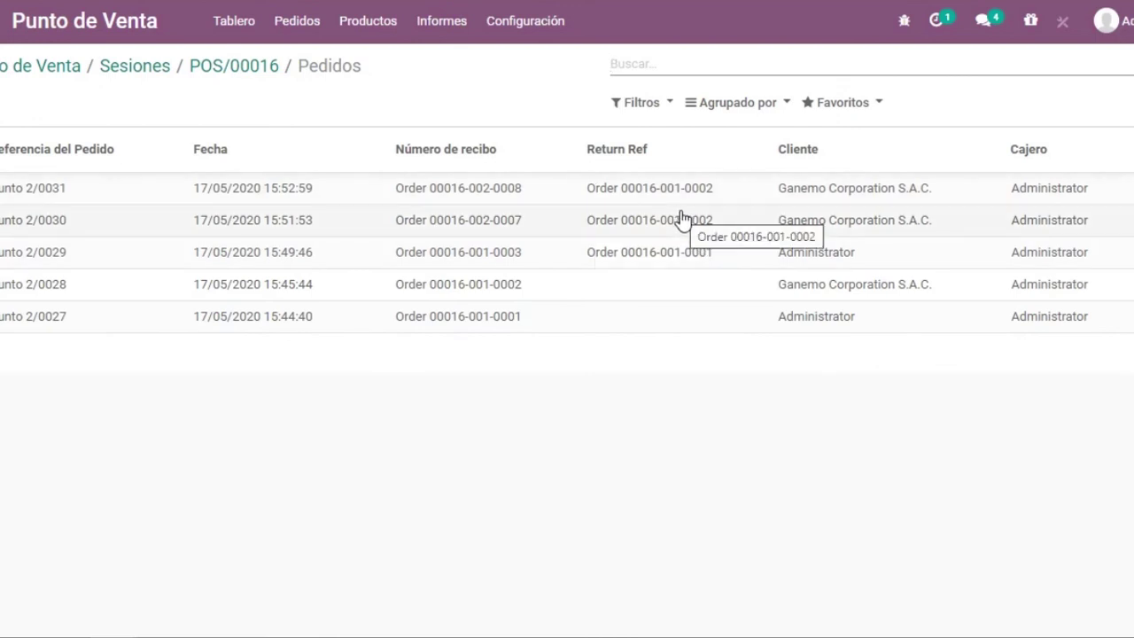